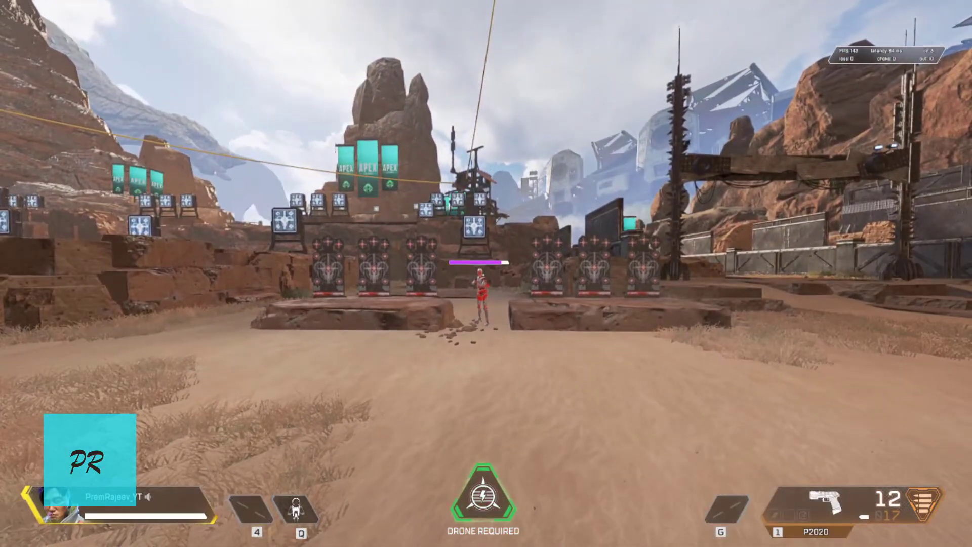
pyautogui.press('w')
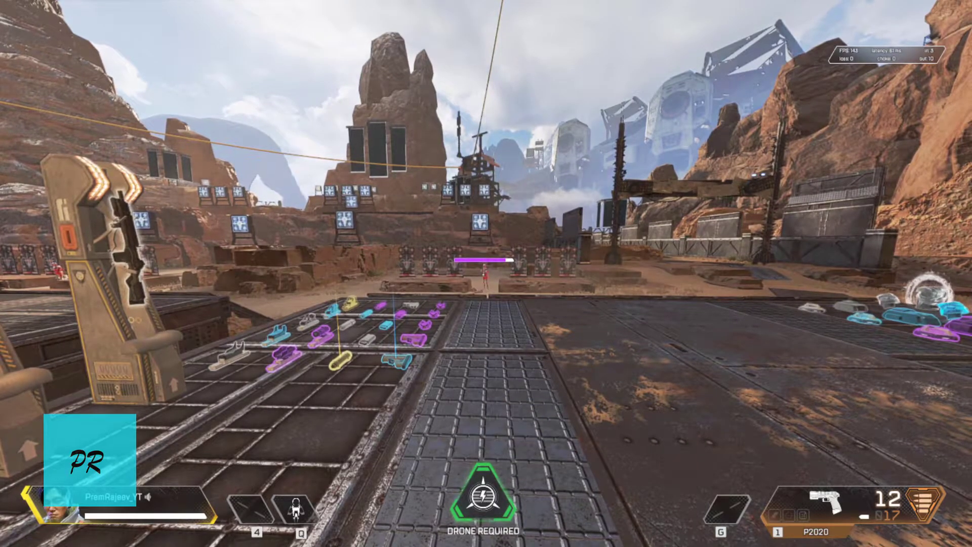
pyautogui.press('w')
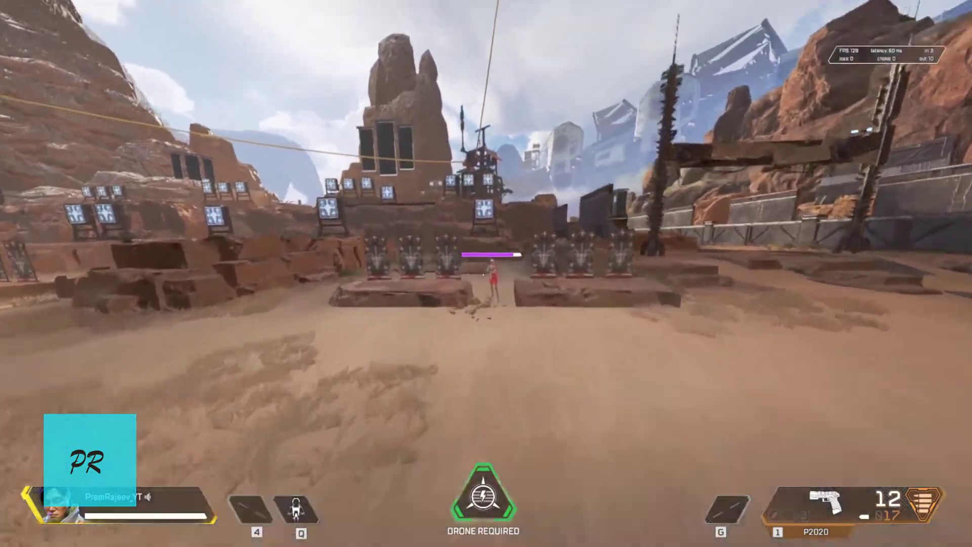
pyautogui.press('w')
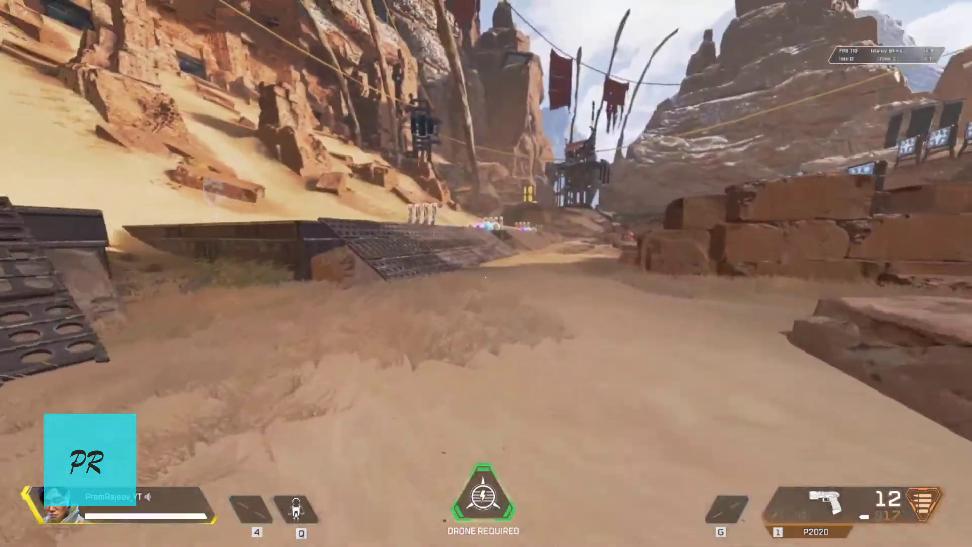
pyautogui.press('w')
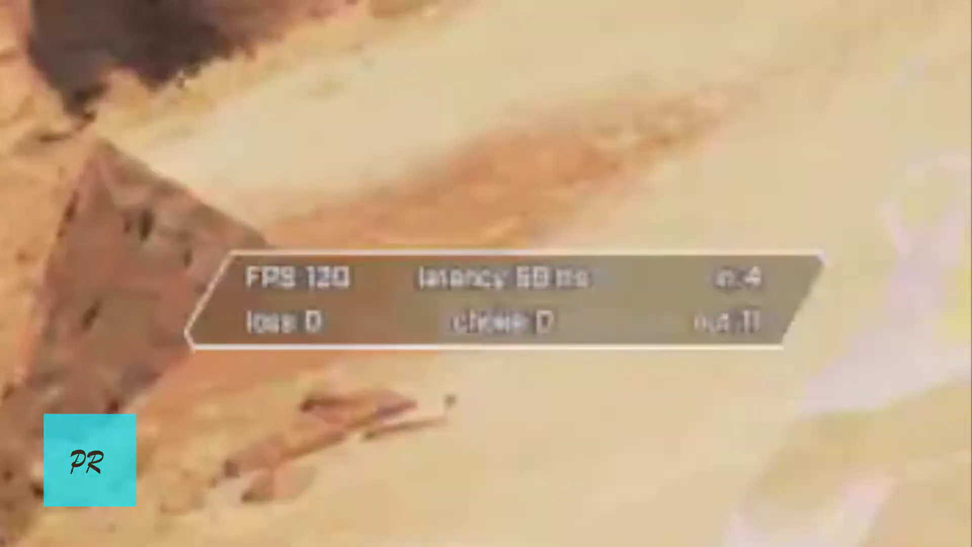
pyautogui.press('w')
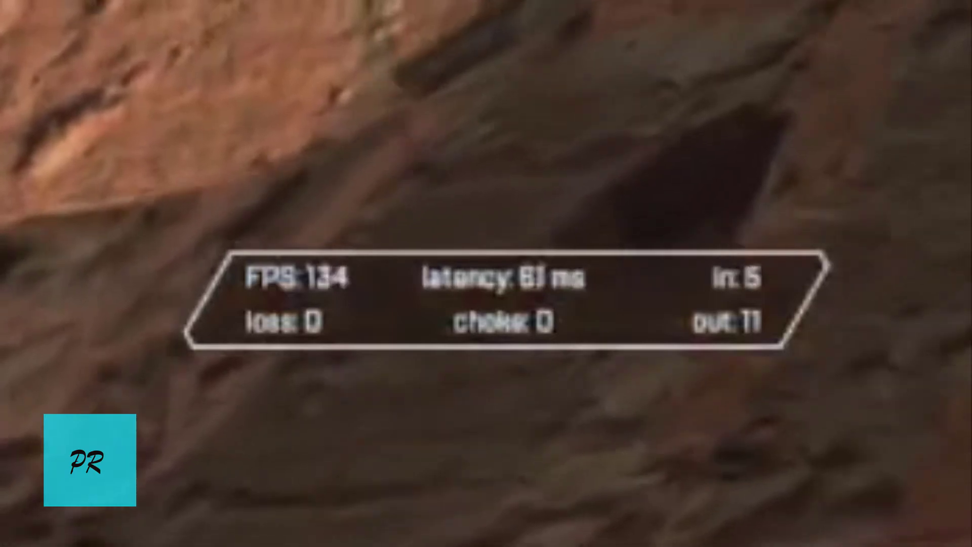
pyautogui.press('w')
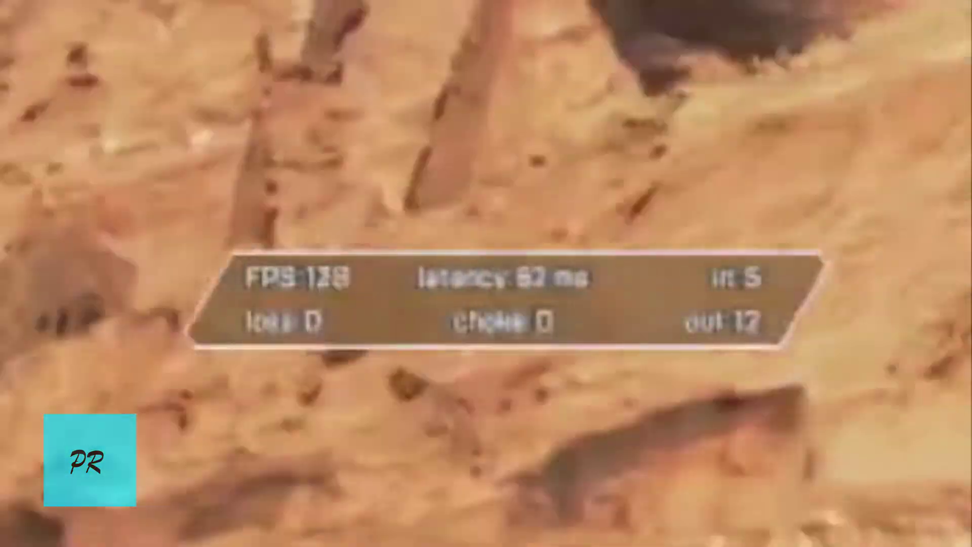
pyautogui.press('w')
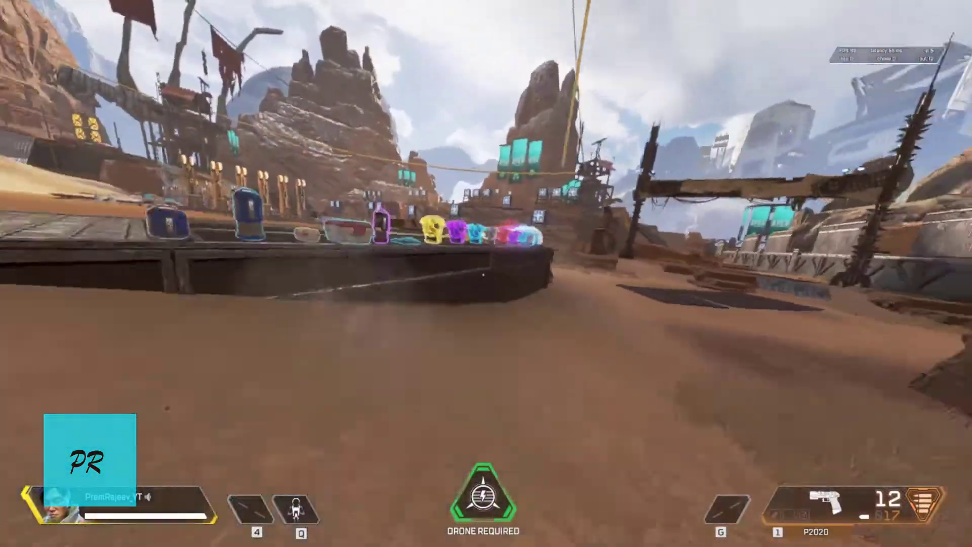
pyautogui.press('w')
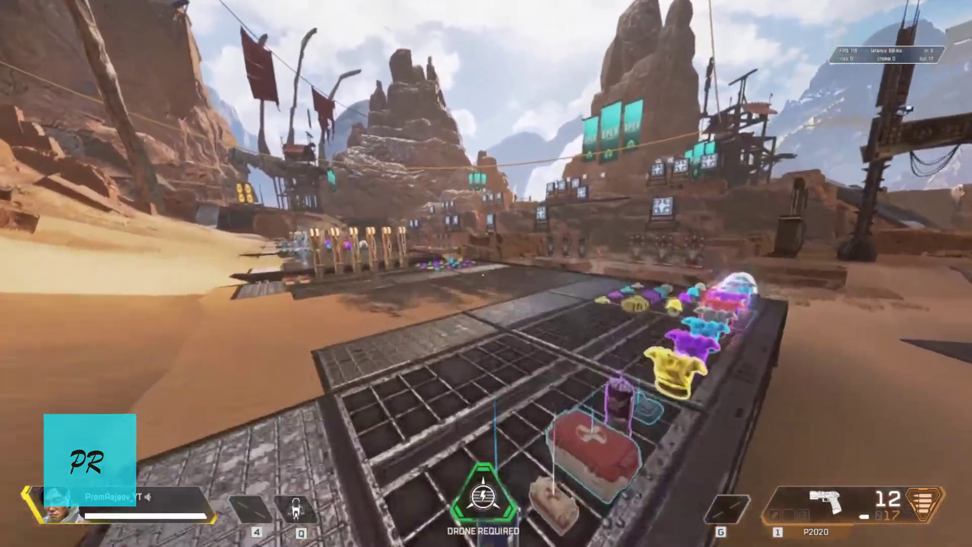
pyautogui.middleClick(478, 264)
pyautogui.press('w')
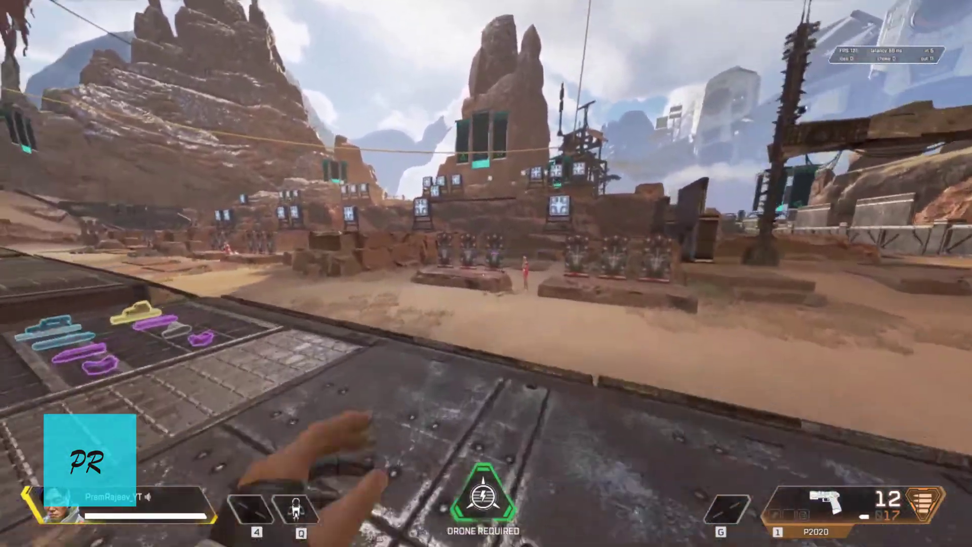
pyautogui.press('w')
pyautogui.press('v')
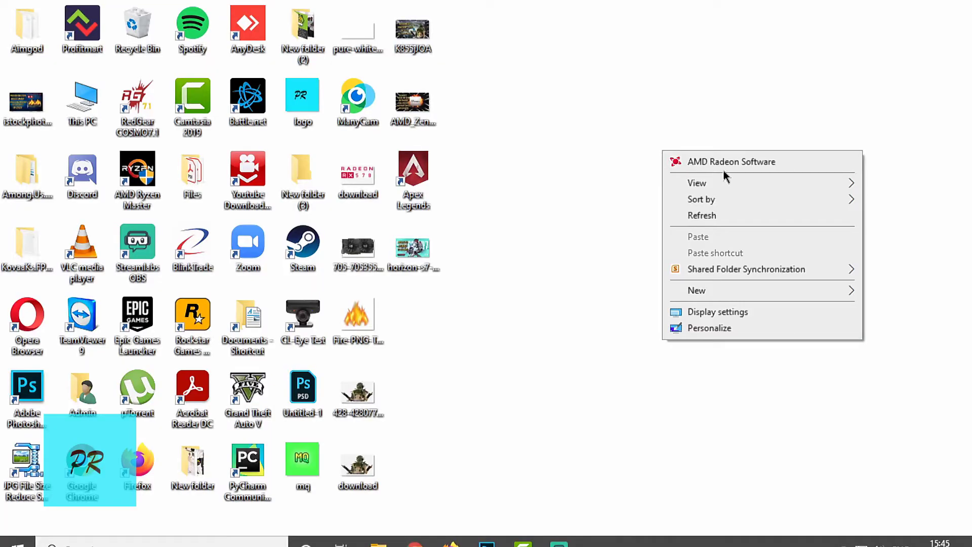
# Step: Open AMD Radeon Software from the desktop and switch the performance tuning view from Global Tuning to the Apex Legends profile
pyautogui.click(734, 163)
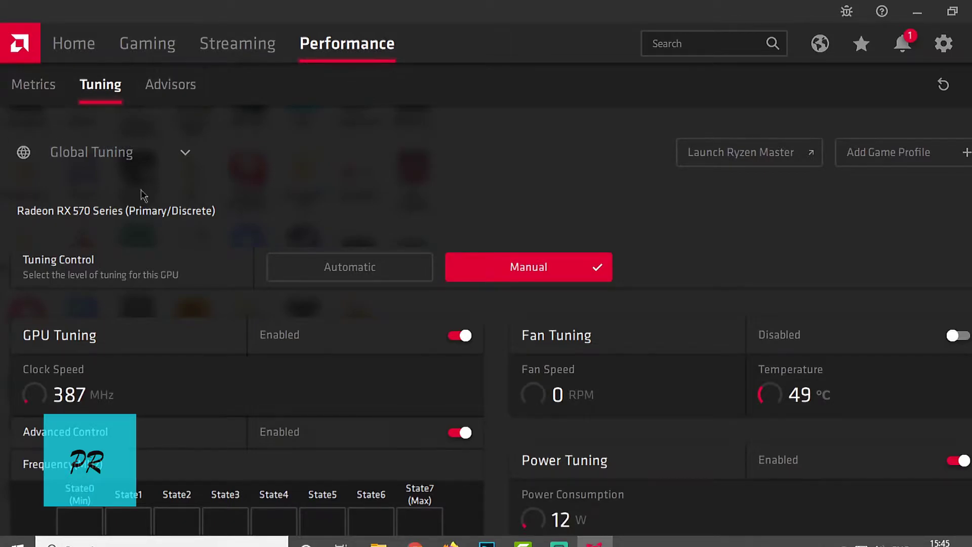
pyautogui.scroll(-4, 60, 148)
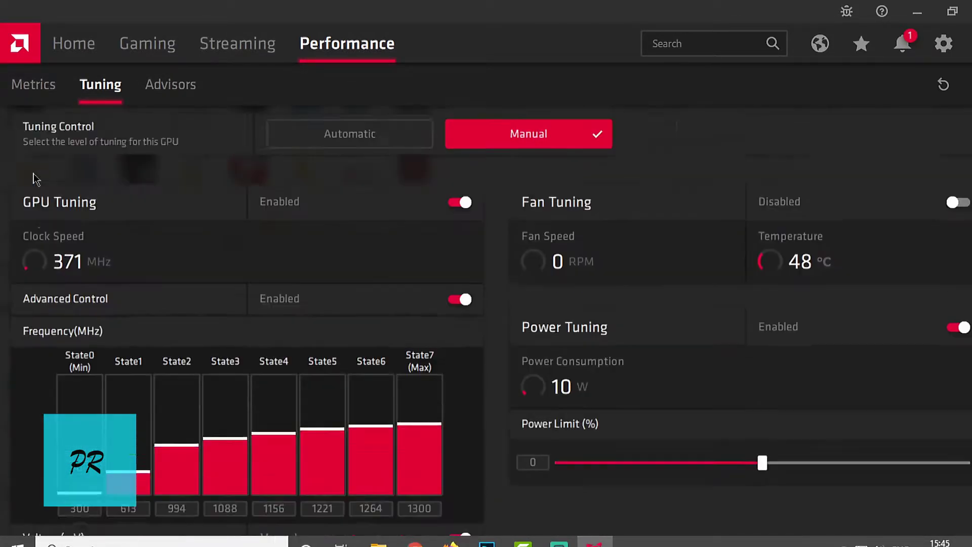
pyautogui.scroll(4, 35, 178)
pyautogui.click(144, 164)
pyautogui.click(111, 223)
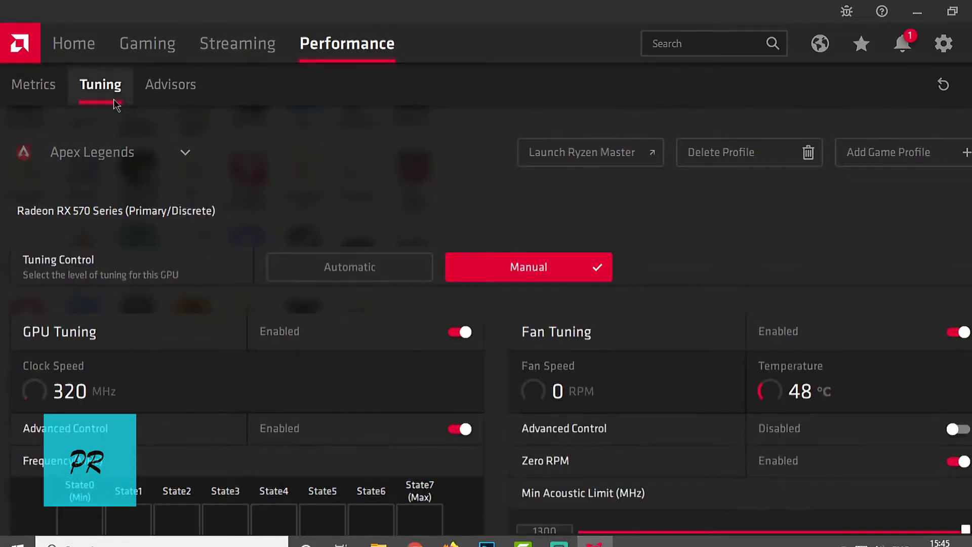
# Step: Look over the Home overview from the last played game to media capture, and open the game compatibility details
pyautogui.click(86, 47)
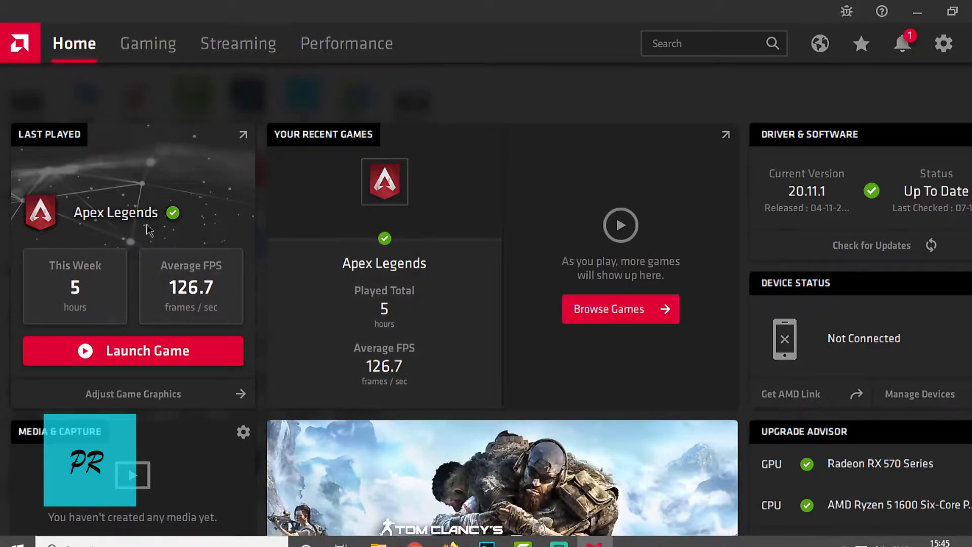
pyautogui.scroll(-2, 189, 284)
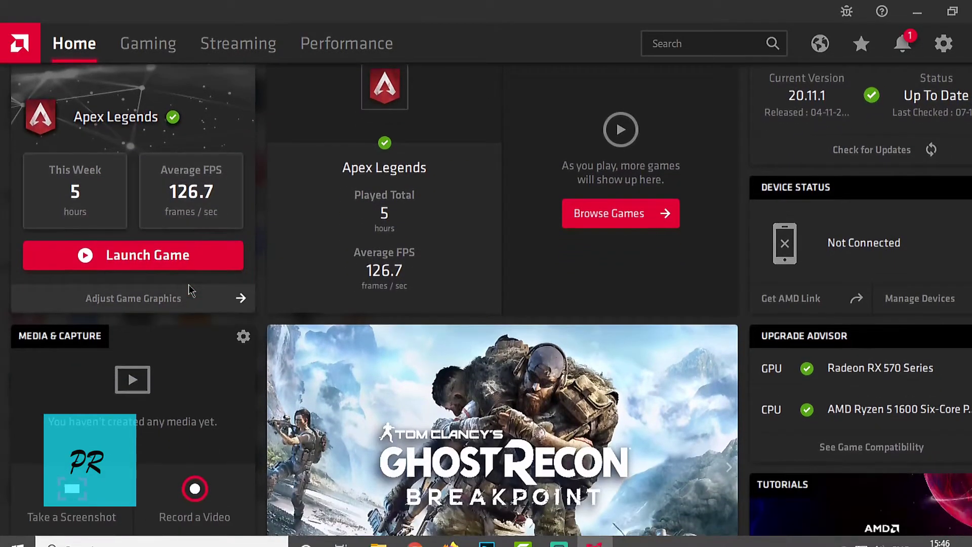
pyautogui.scroll(-2, 425, 335)
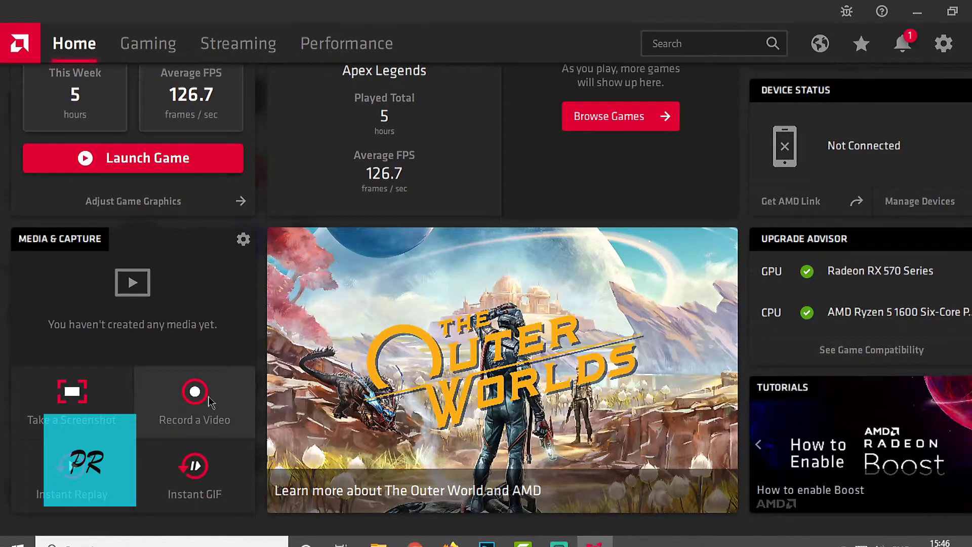
pyautogui.scroll(3, 211, 403)
pyautogui.scroll(1, 212, 402)
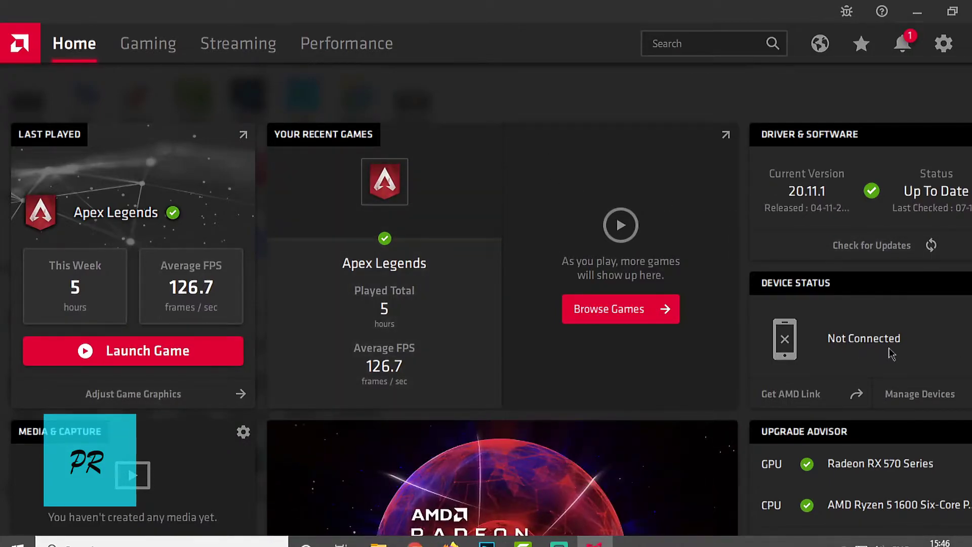
pyautogui.scroll(-2, 910, 389)
pyautogui.click(881, 445)
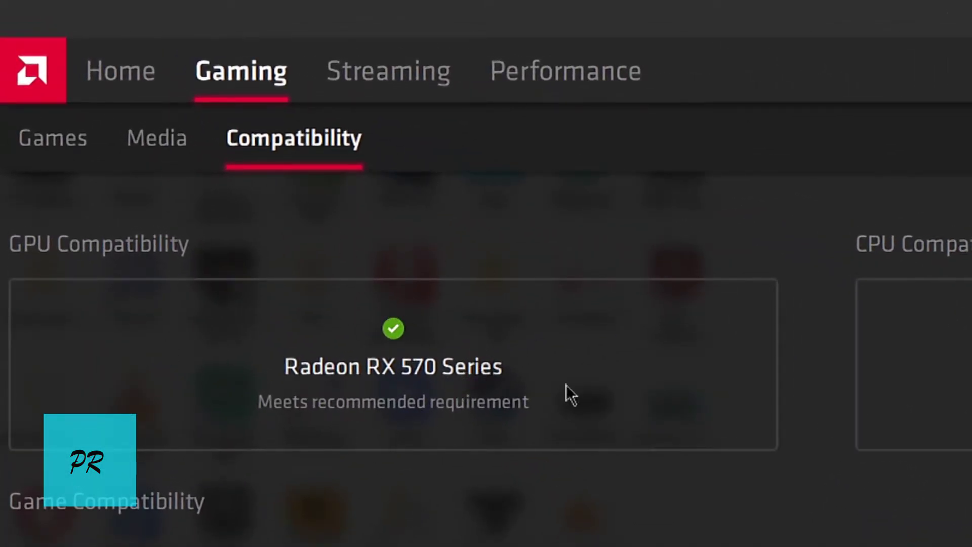
# Step: Look through the Streaming, Gaming and Performance pages, including the GPU metrics, and return to the Home overview
pyautogui.click(411, 68)
pyautogui.click(247, 65)
pyautogui.click(539, 65)
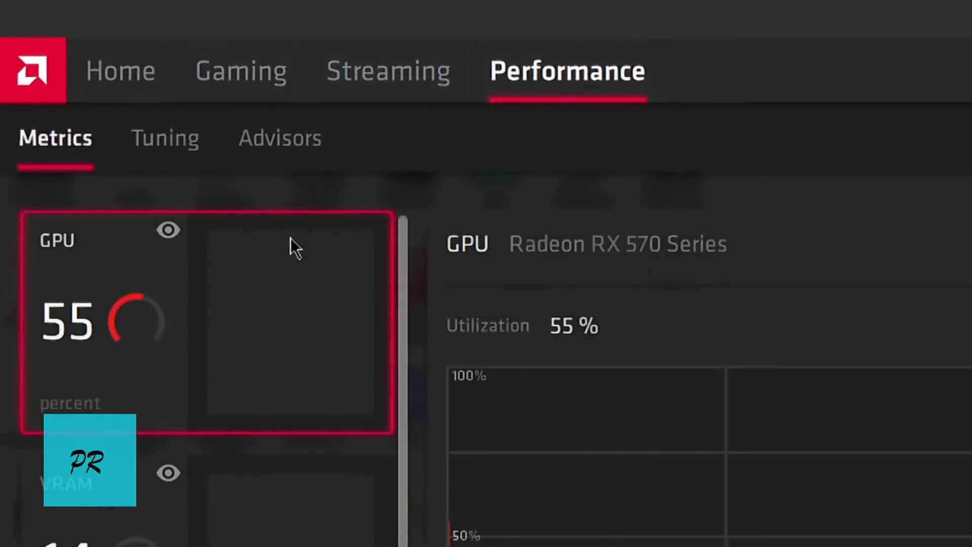
pyautogui.scroll(-2, 269, 339)
pyautogui.scroll(2, 268, 342)
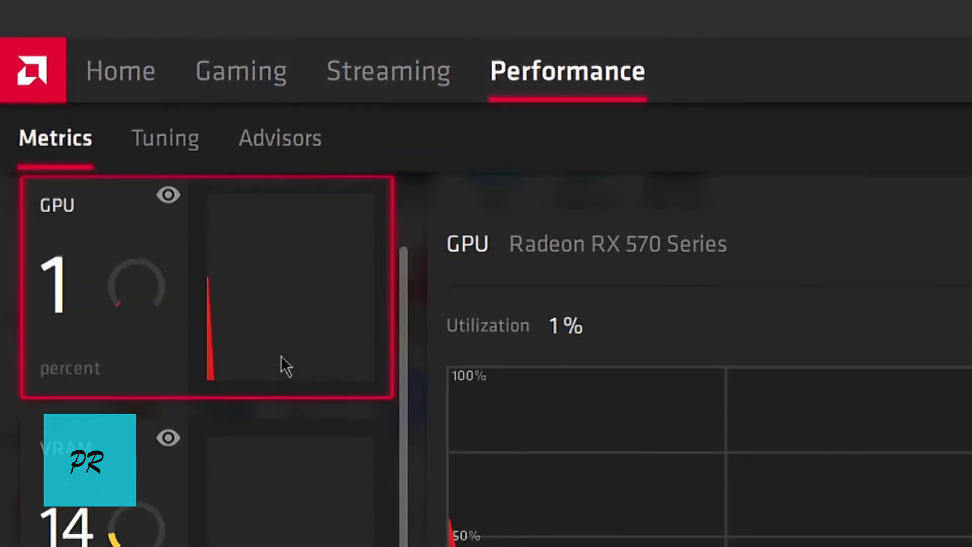
pyautogui.click(420, 96)
pyautogui.click(227, 78)
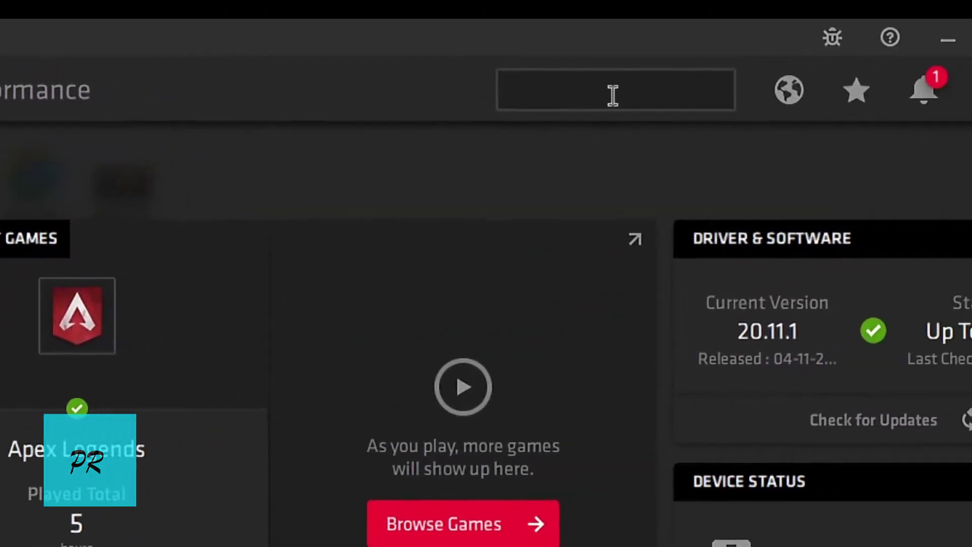
# Step: Search for "dis" to open Display Settings, and read the explanation of the Virtual Super Resolution option
pyautogui.click(505, 96)
pyautogui.write('dis')
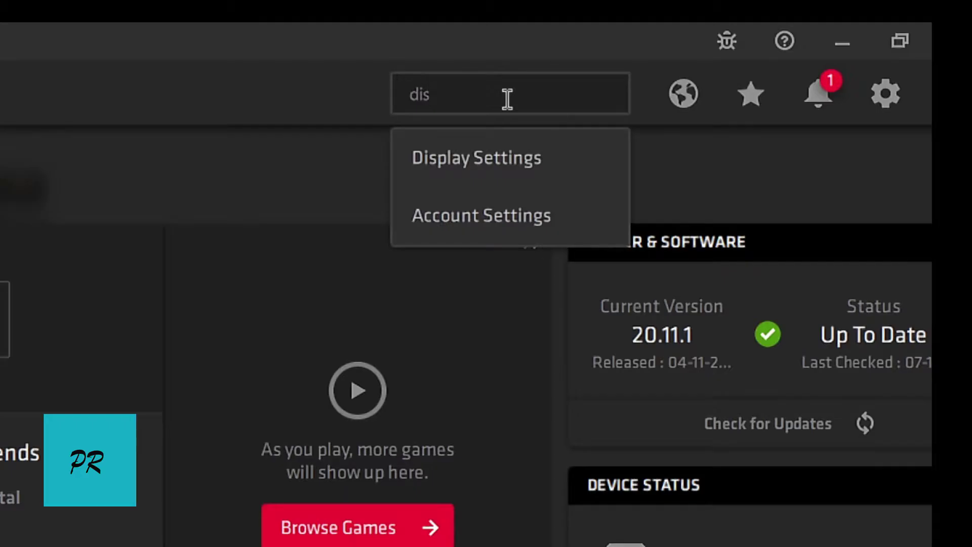
pyautogui.click(479, 150)
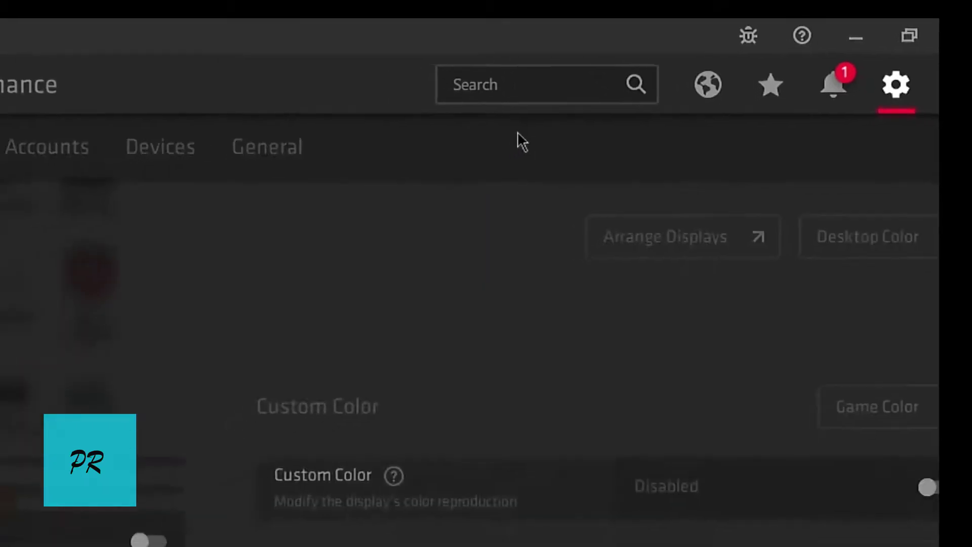
pyautogui.scroll(-2, 425, 329)
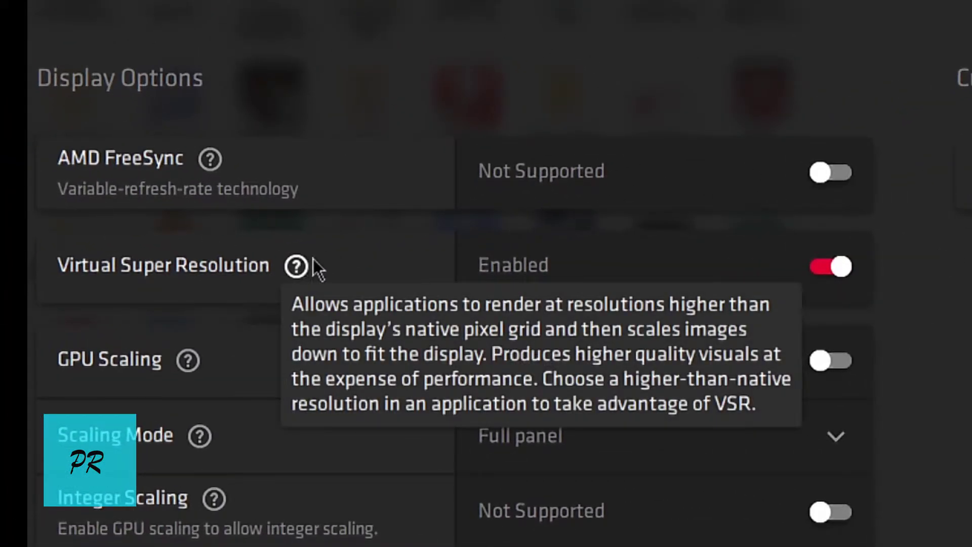
pyautogui.moveTo(294, 265)
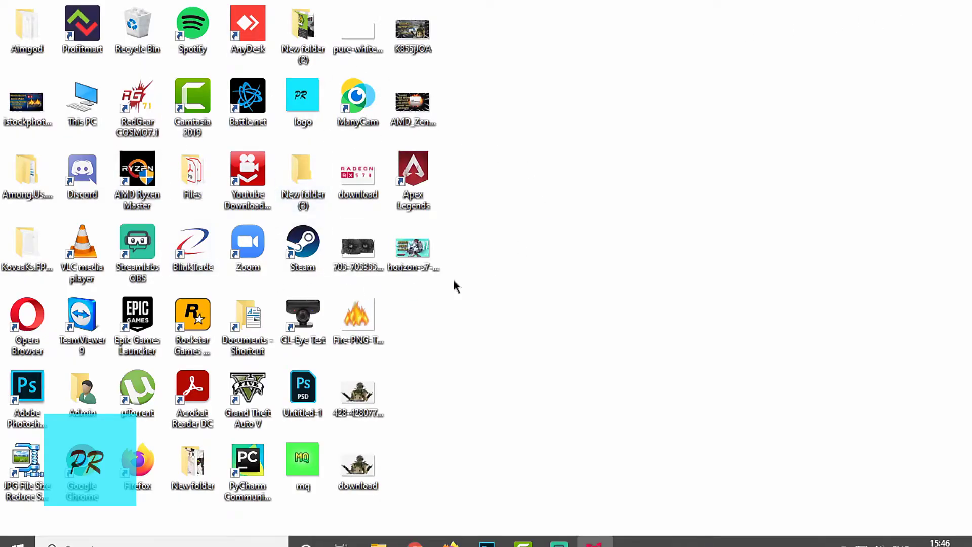
# Step: Open the Windows display settings and examine the available display resolutions, keeping 1366 × 768 (Recommended) selected
pyautogui.rightClick(638, 165)
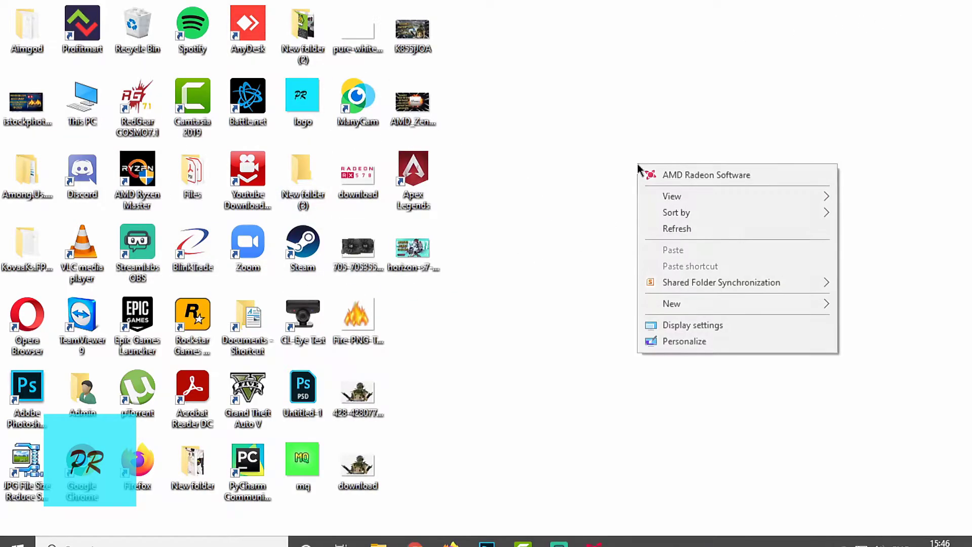
pyautogui.click(683, 327)
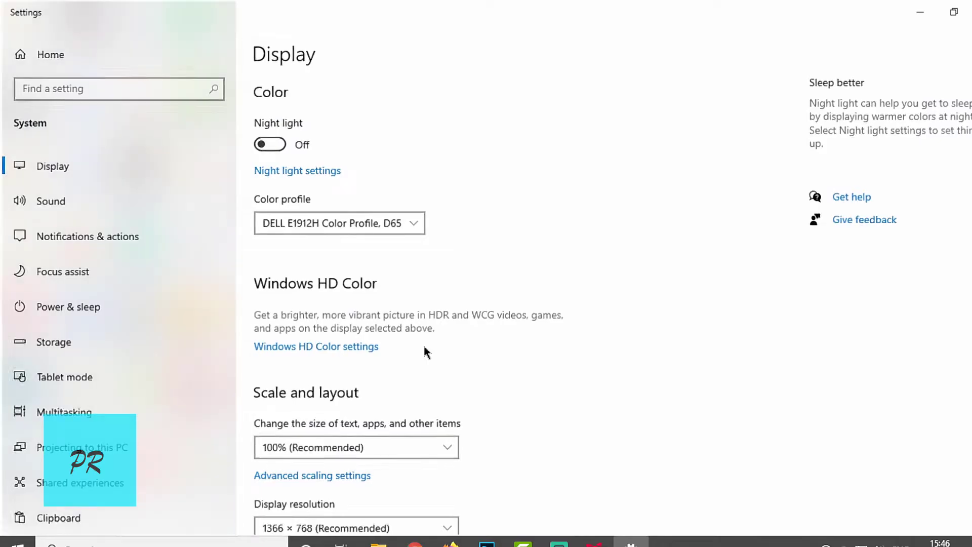
pyautogui.scroll(-3, 424, 353)
pyautogui.click(400, 368)
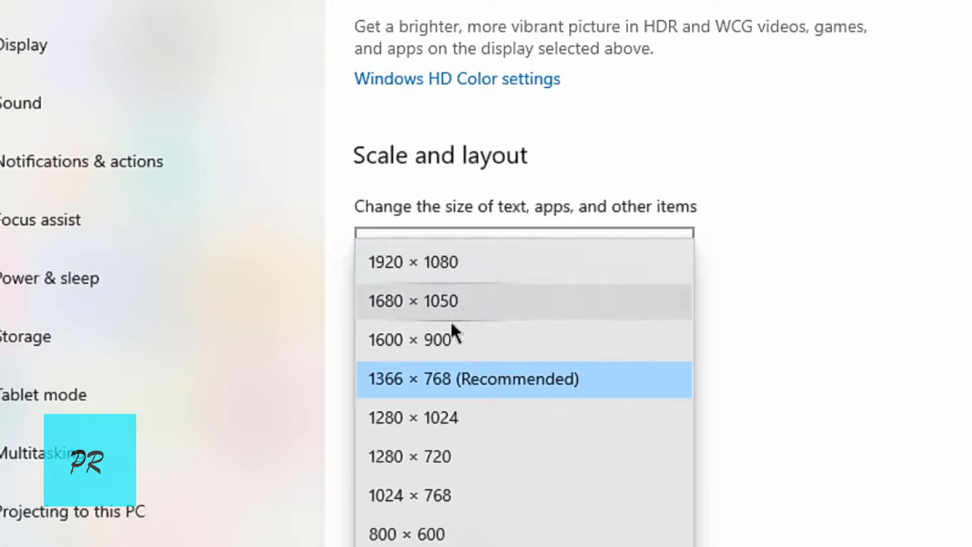
pyautogui.click(467, 385)
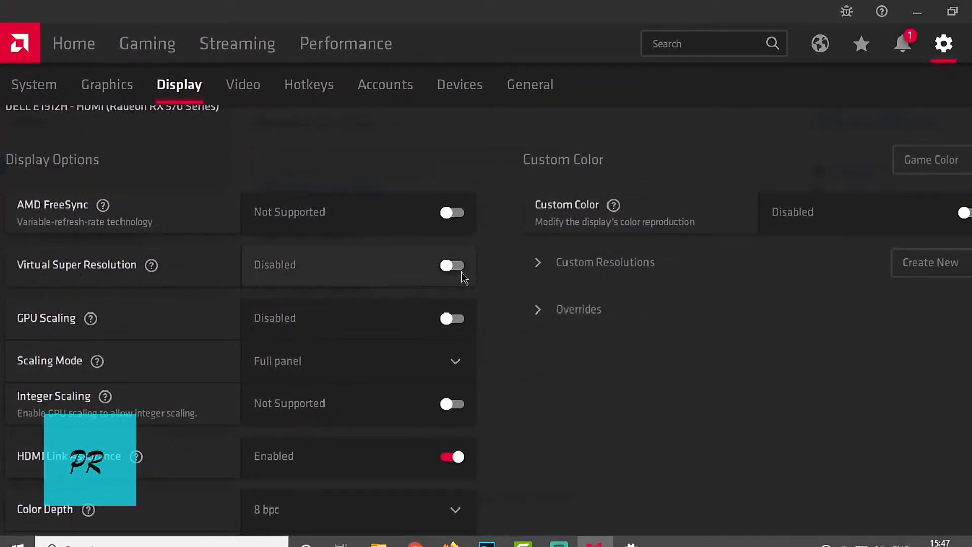
# Step: Enable Virtual Super Resolution in AMD Radeon Software and check the Windows display resolution list, keeping 1366 × 768 (Recommended)
pyautogui.click(452, 266)
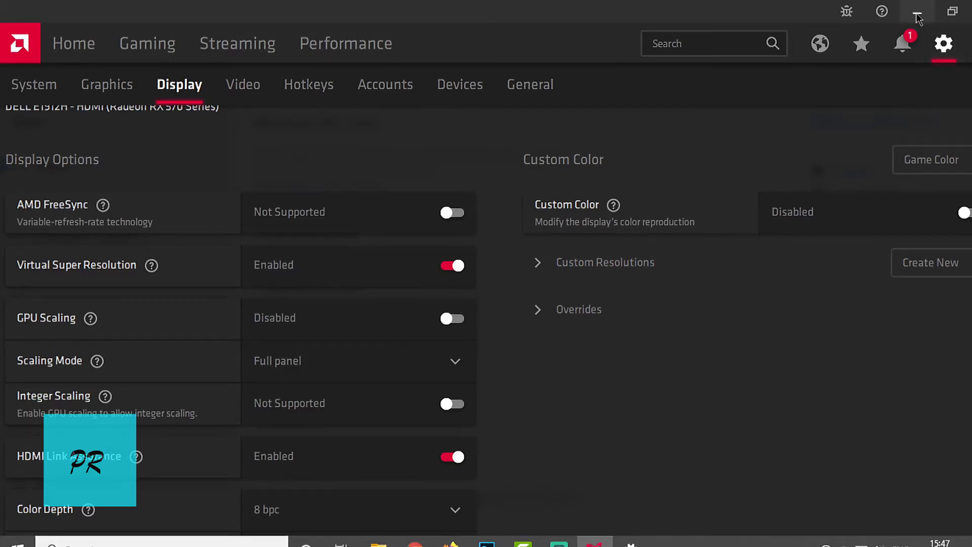
pyautogui.click(918, 19)
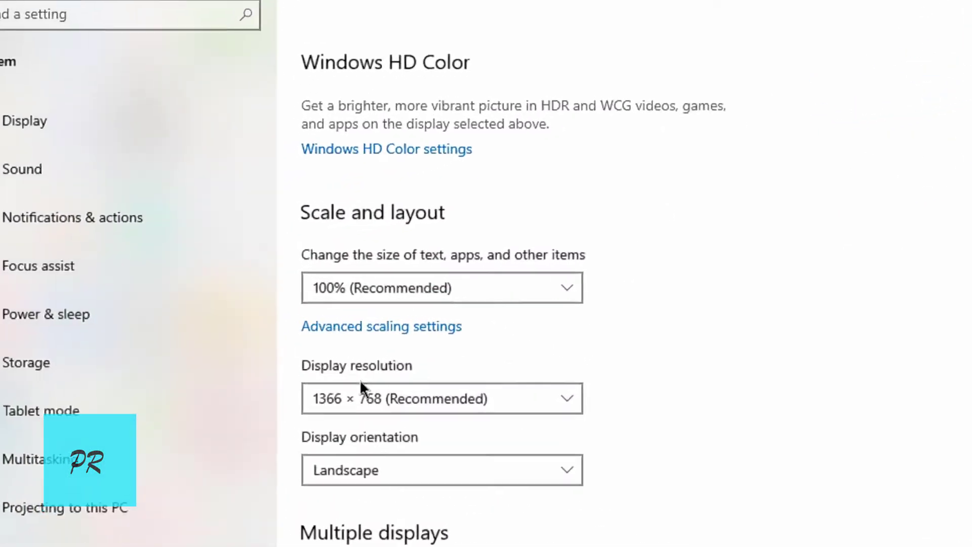
pyautogui.click(356, 395)
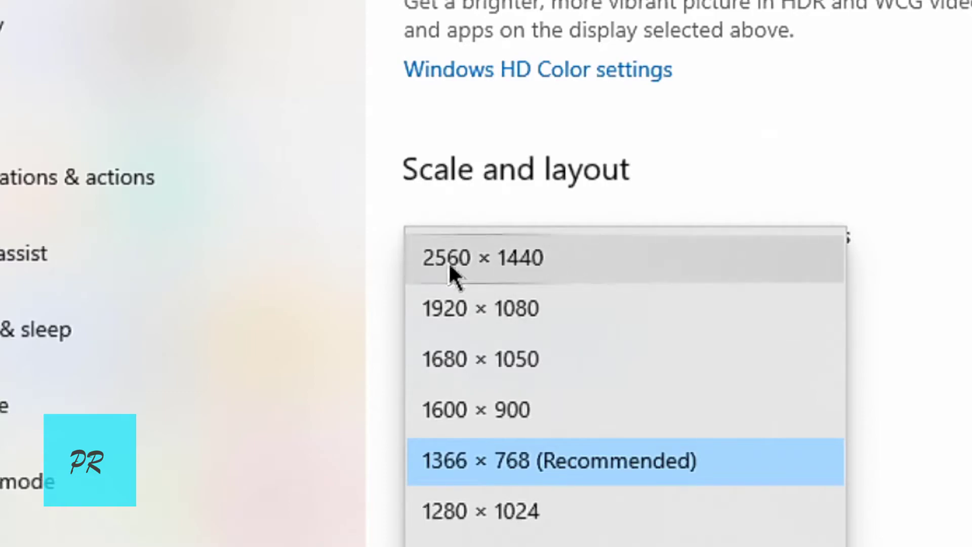
pyautogui.click(495, 458)
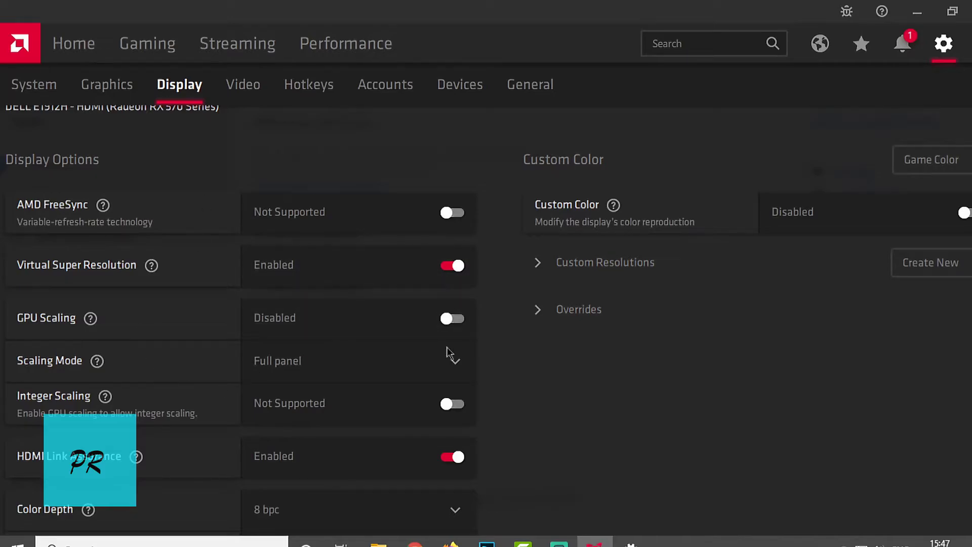
# Step: Return from AMD Radeon Software to Windows Settings and review the display resolution choices again, keeping 1366 × 768 (Recommended)
pyautogui.click(917, 12)
pyautogui.click(381, 368)
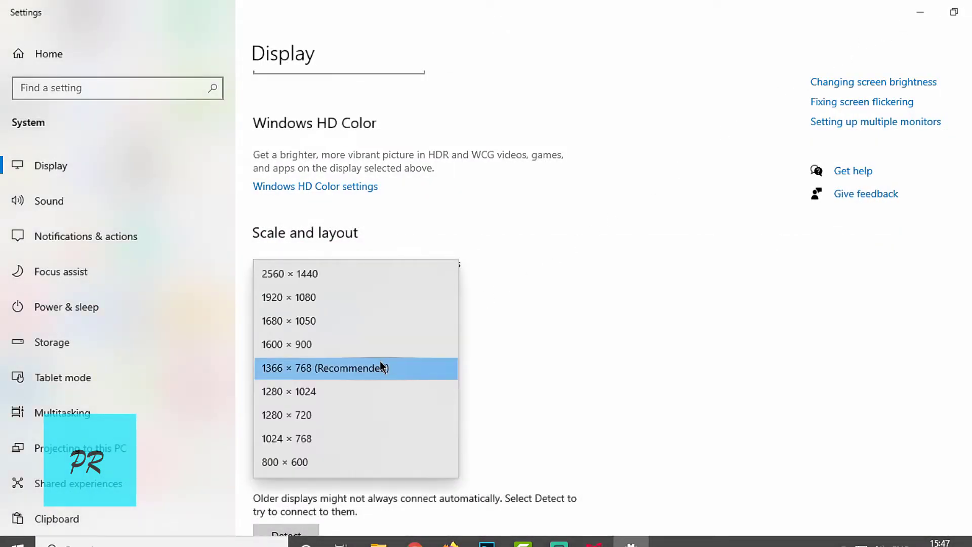
pyautogui.click(338, 370)
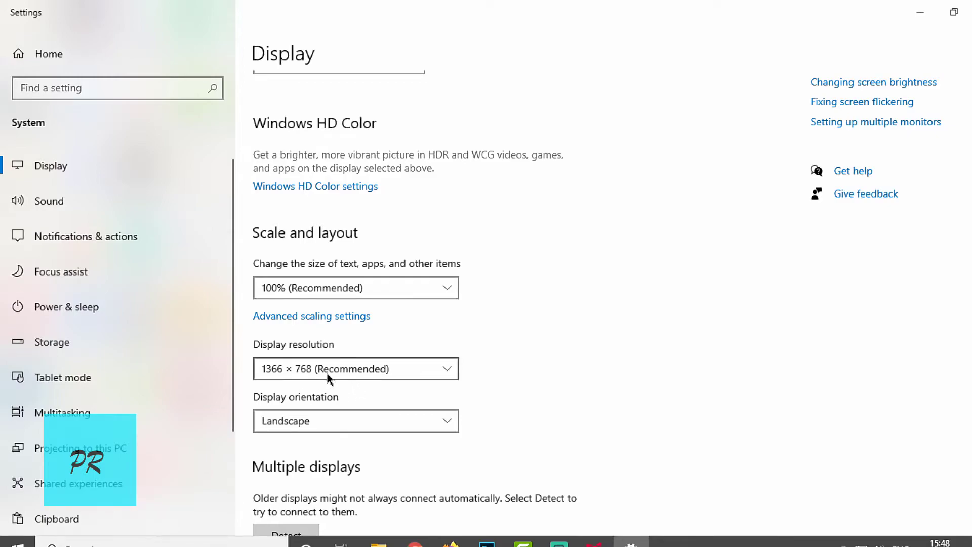
# Step: Minimise Streamlabs OBS and examine the Windows display resolution choices, keeping 1366 × 768 (Recommended)
pyautogui.click(630, 541)
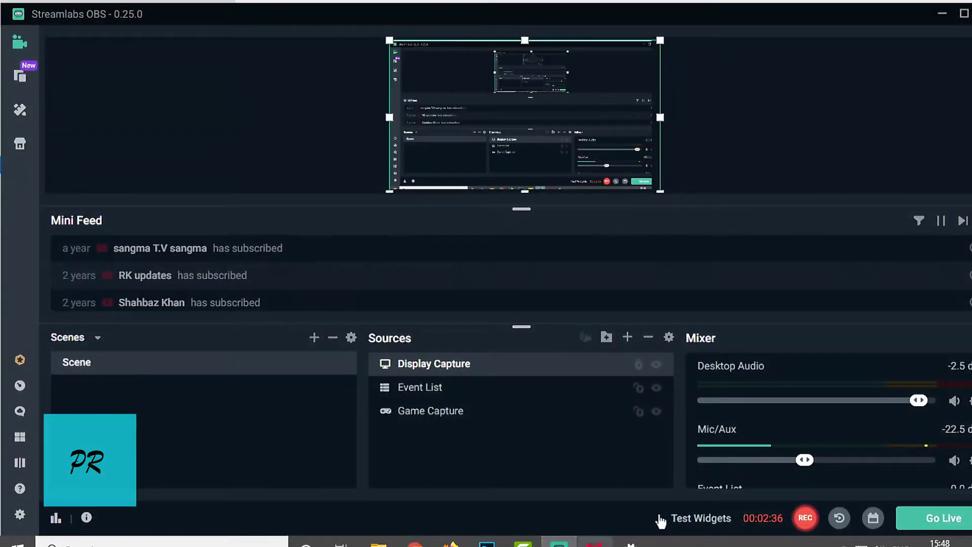
pyautogui.click(945, 18)
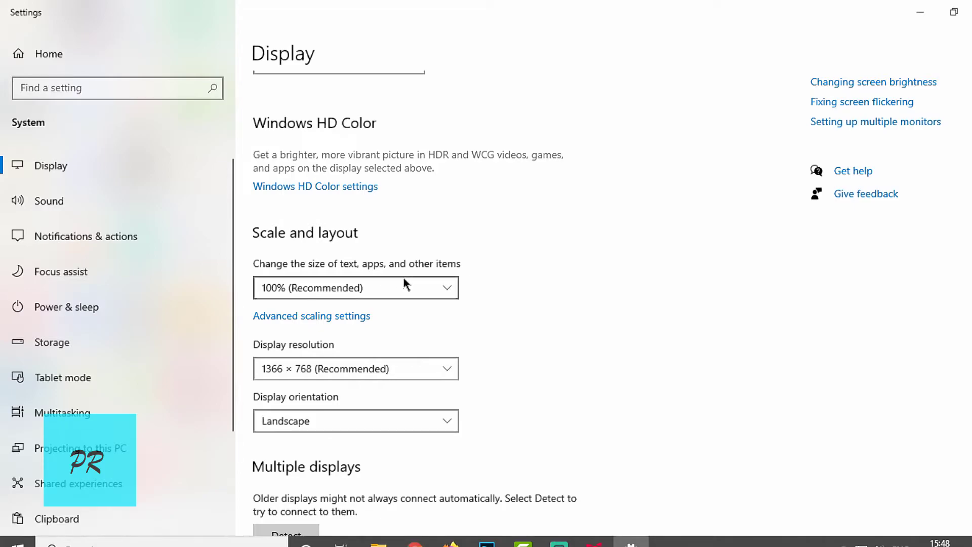
pyautogui.click(429, 361)
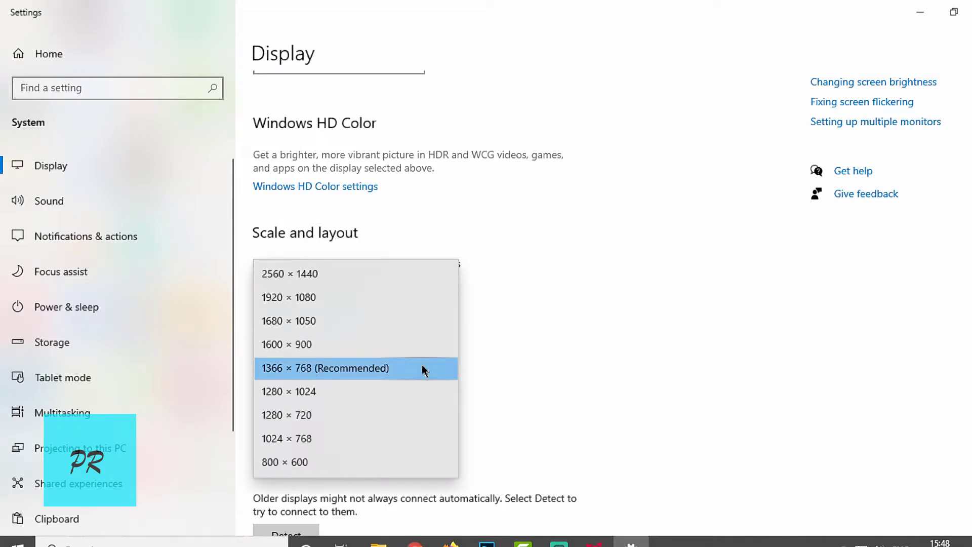
pyautogui.click(359, 370)
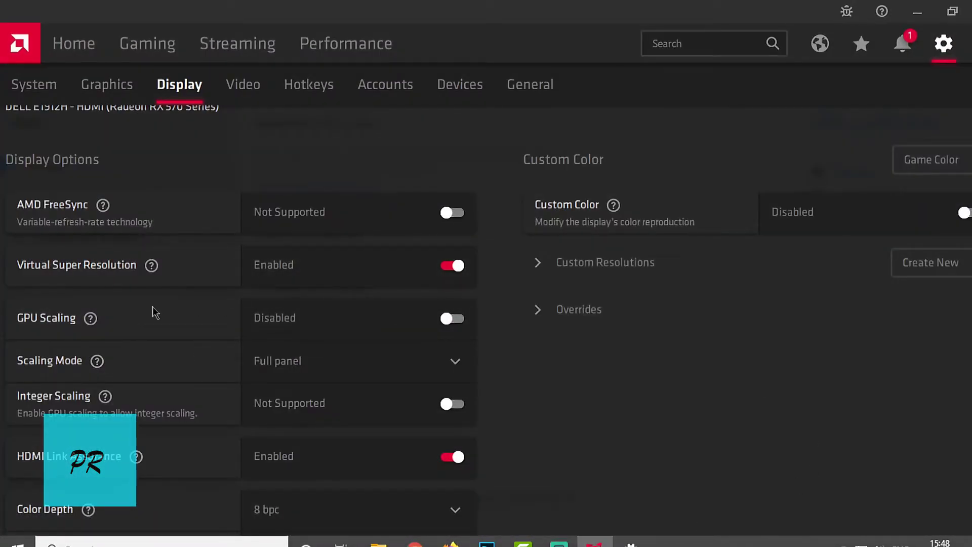
# Step: Expand the Custom Resolutions list in AMD Radeon Software to view its entries, and collapse it again
pyautogui.click(546, 257)
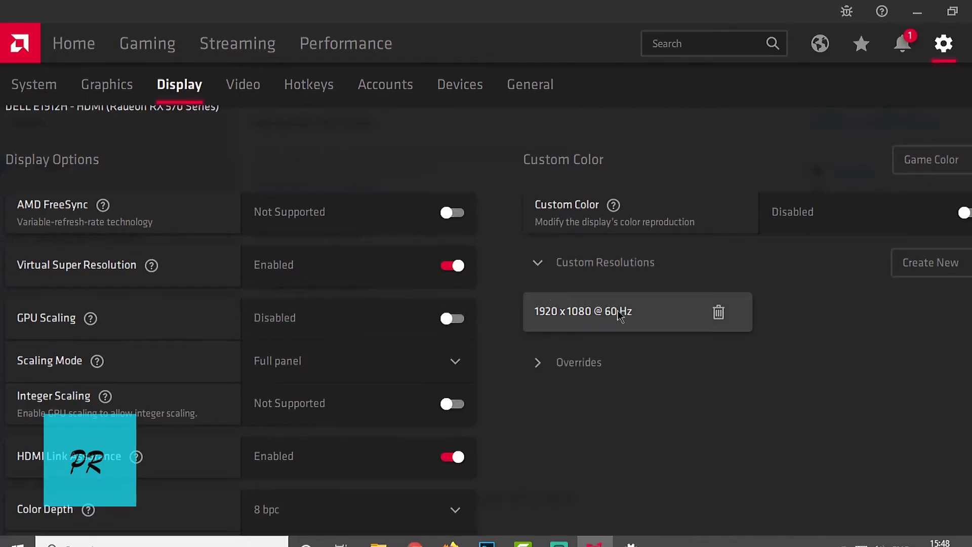
pyautogui.click(571, 264)
pyautogui.scroll(-3, 341, 360)
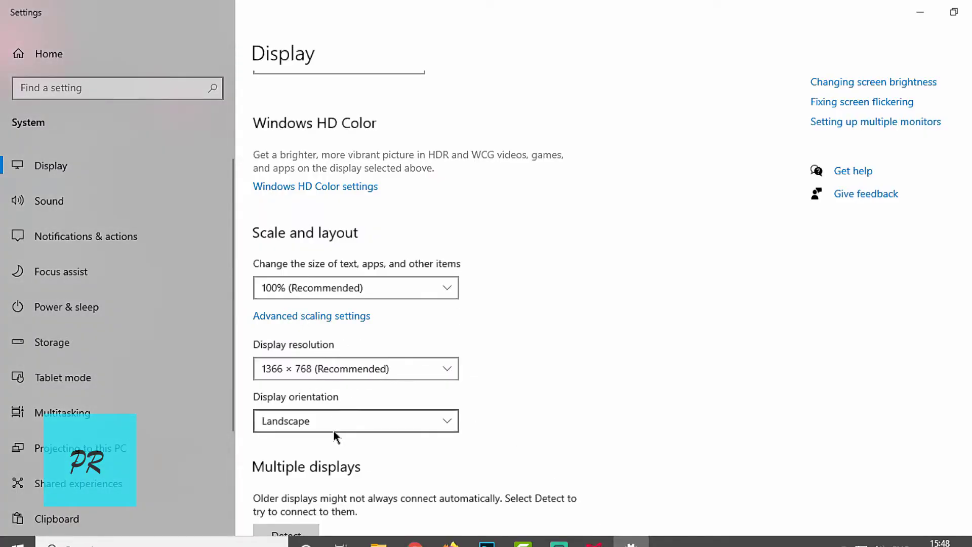
# Step: Open the adapter properties for Display 1 from the Windows advanced display settings, and minimise the Settings window
pyautogui.scroll(-3, 333, 429)
pyautogui.scroll(5, 401, 305)
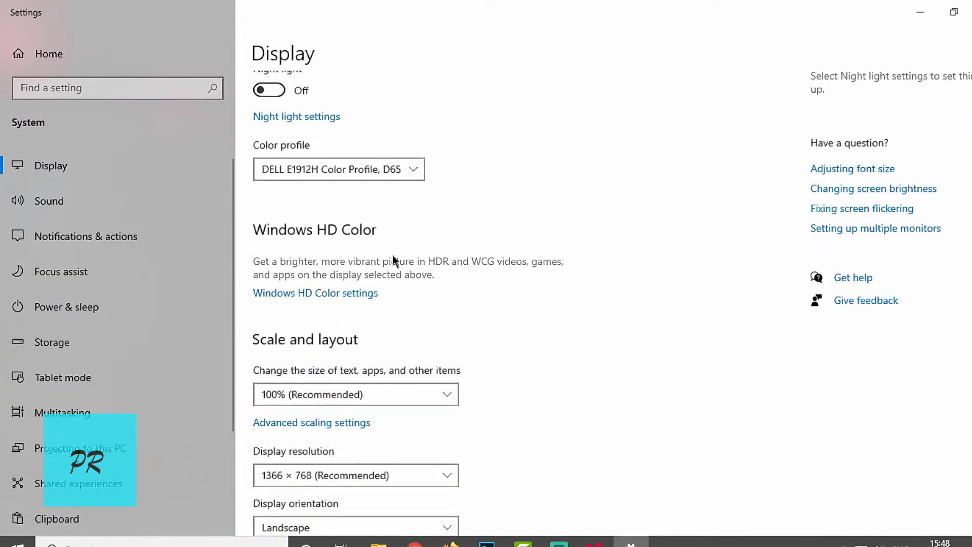
pyautogui.scroll(-3, 409, 256)
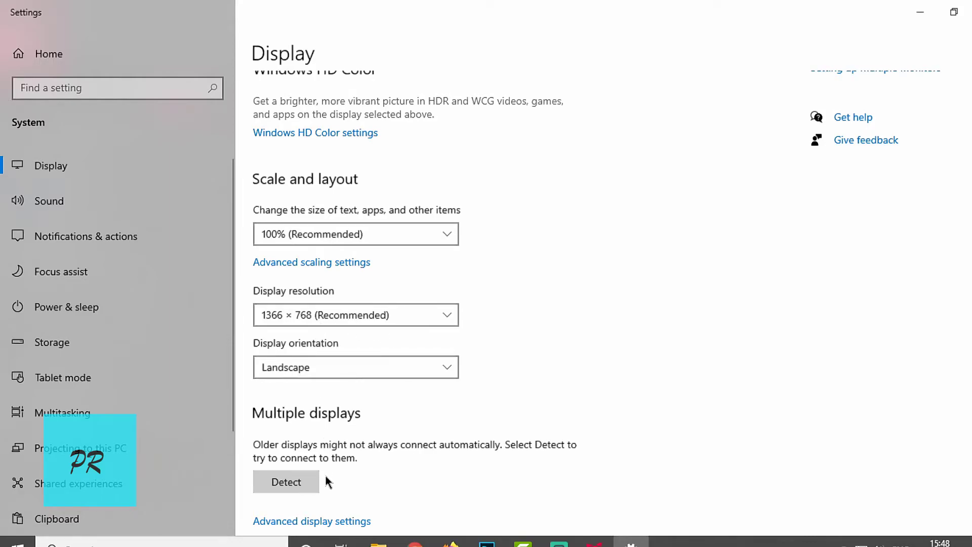
pyautogui.scroll(-2, 324, 461)
pyautogui.click(323, 445)
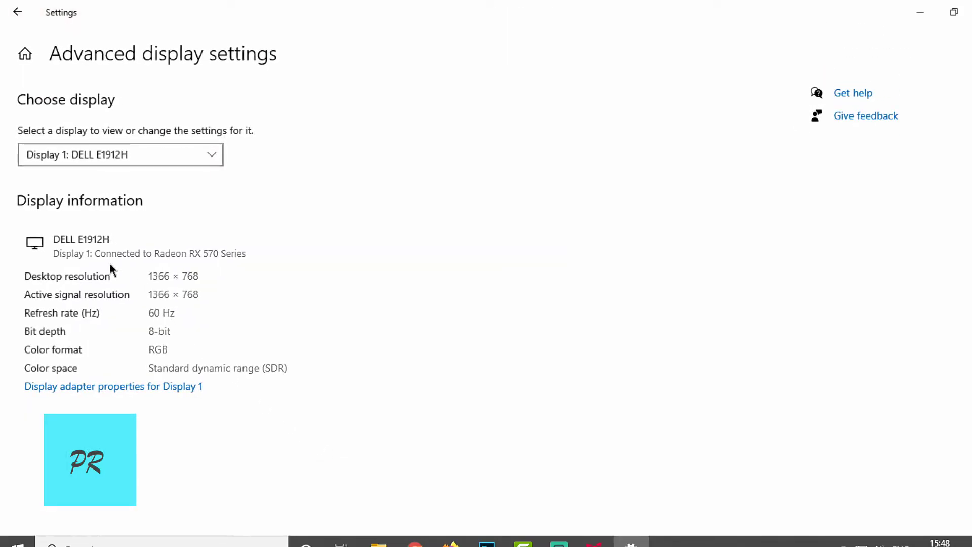
pyautogui.click(83, 387)
pyautogui.click(920, 12)
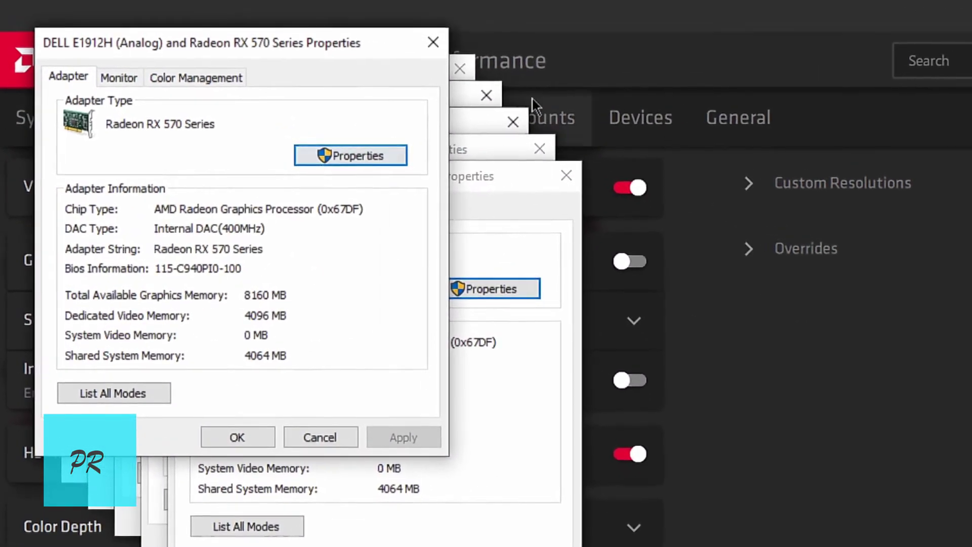
# Step: Close the duplicate adapter properties windows and move the remaining one clear of the screen edge
pyautogui.click(566, 176)
pyautogui.click(538, 150)
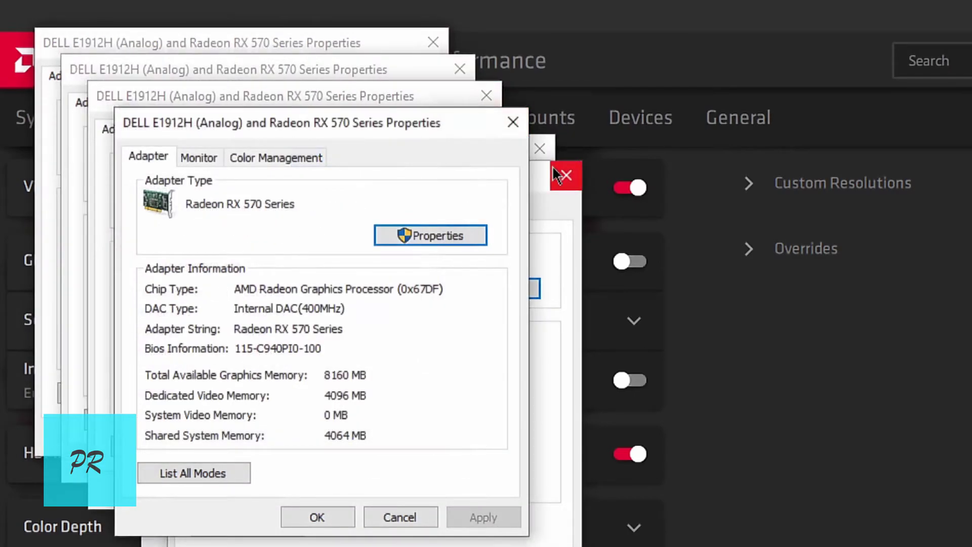
pyautogui.click(512, 122)
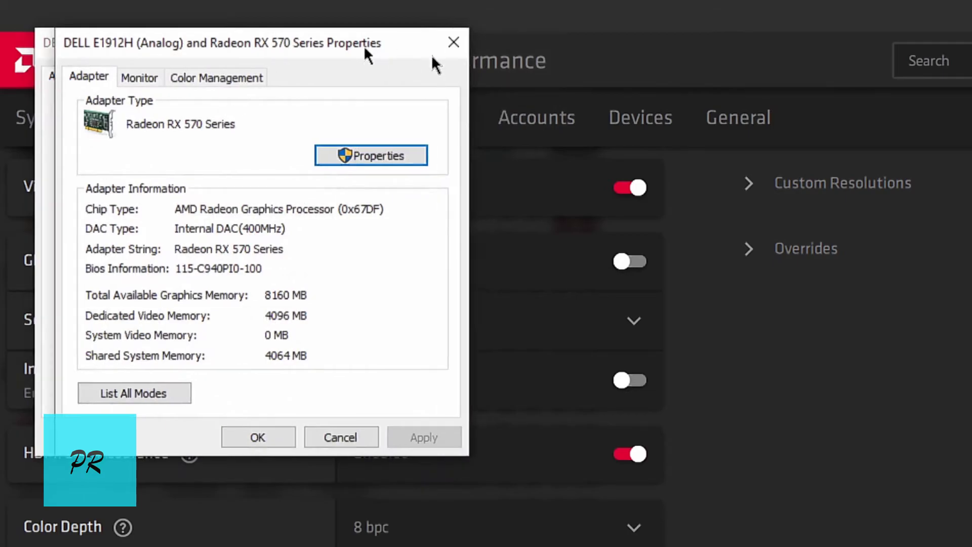
pyautogui.moveTo(364, 46); pyautogui.dragTo(794, 152)
pyautogui.click(877, 152)
pyautogui.moveTo(420, 50); pyautogui.dragTo(734, 100)
# Step: List all valid modes of the Radeon RX 570 Series adapter, review their resolutions and refresh rates, and close both dialogs
pyautogui.click(452, 441)
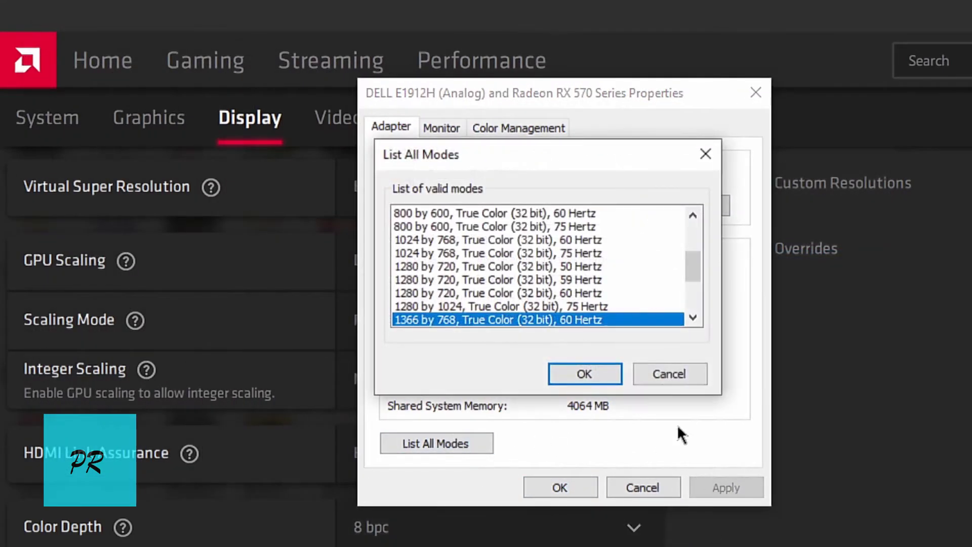
pyautogui.scroll(-3, 628, 287)
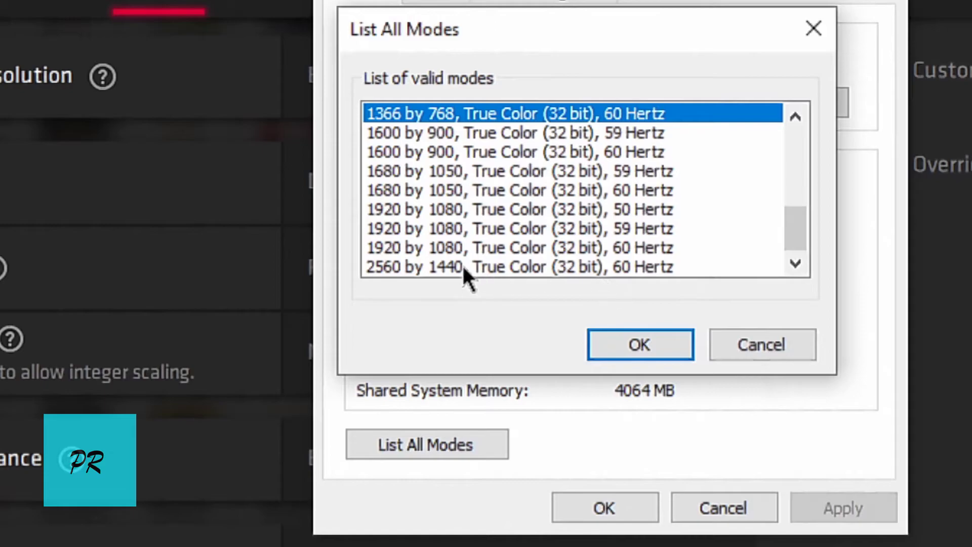
pyautogui.scroll(3, 640, 270)
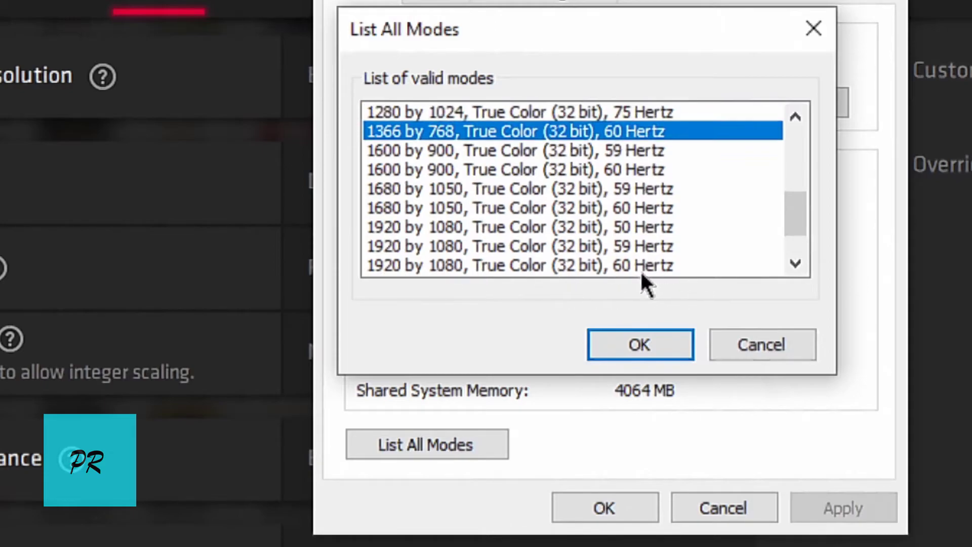
pyautogui.scroll(-1, 640, 269)
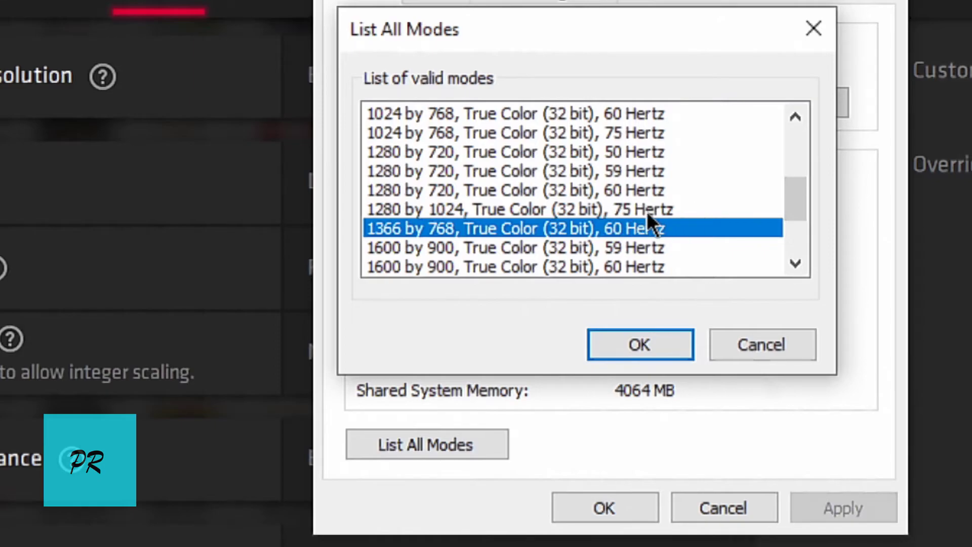
pyautogui.click(645, 338)
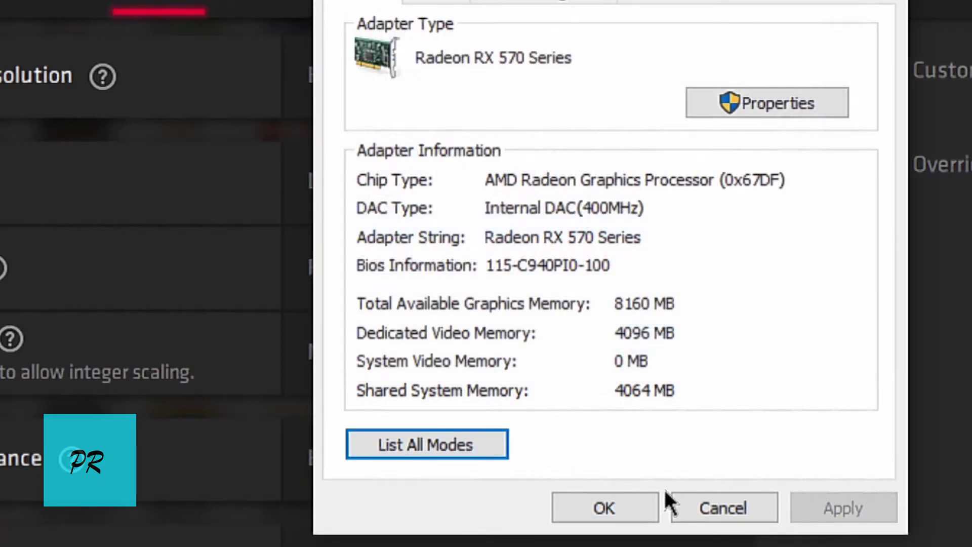
pyautogui.click(625, 499)
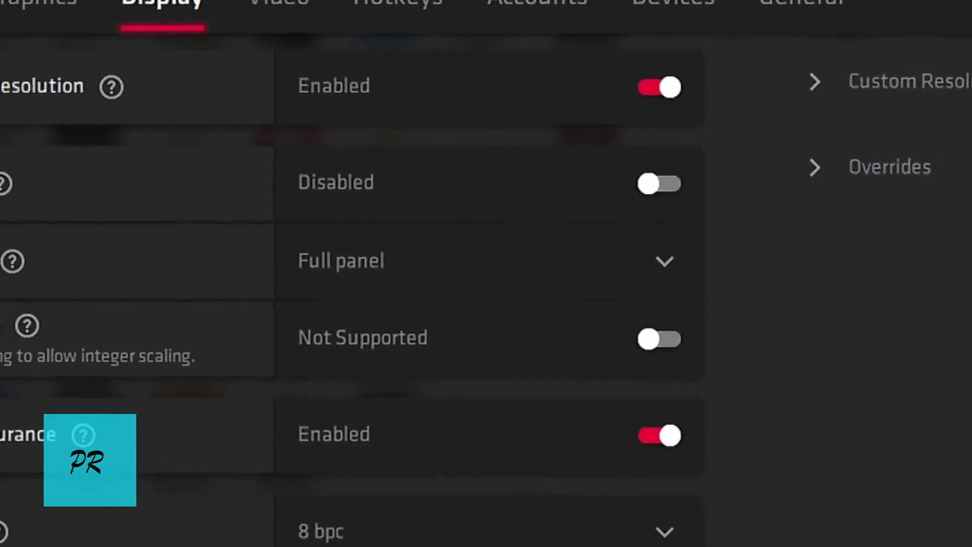
# Step: Leave the Windows advanced display settings and review the AMD Radeon Software display options, including HDMI Link Assurance and Custom Color
pyautogui.click(631, 542)
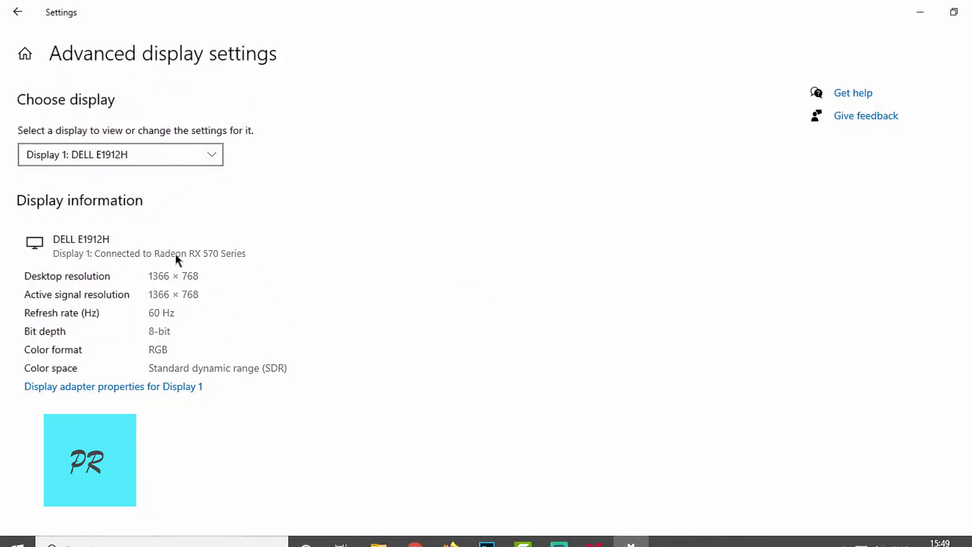
pyautogui.click(20, 12)
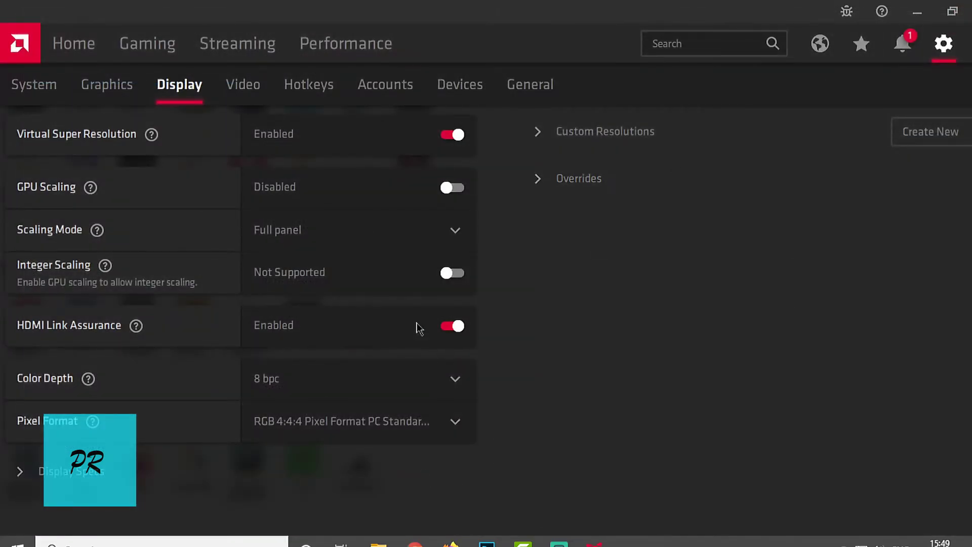
pyautogui.scroll(5, 306, 332)
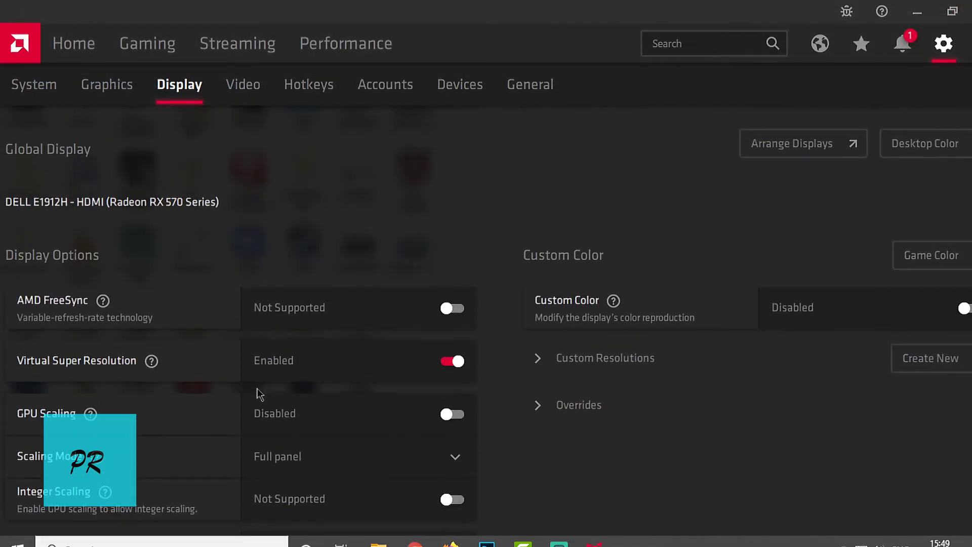
pyautogui.scroll(-2, 397, 373)
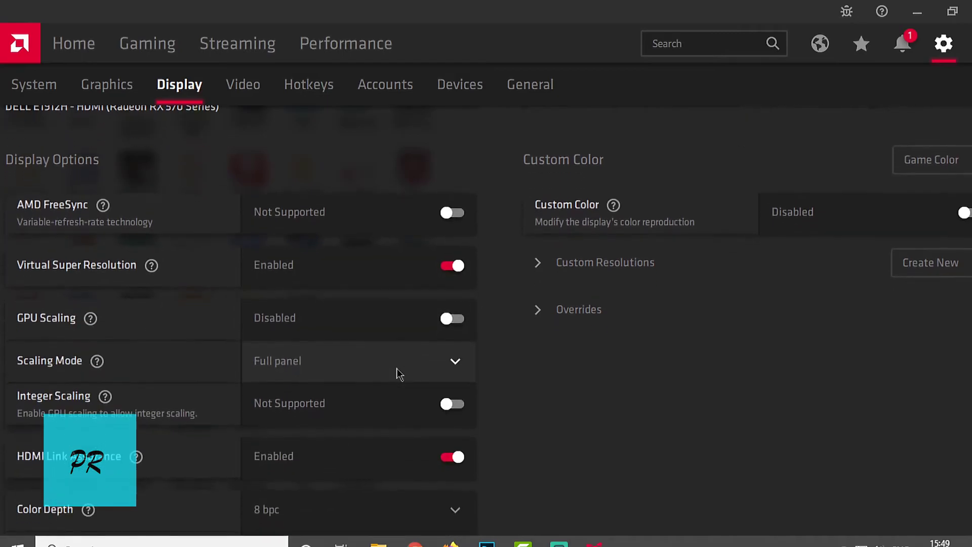
pyautogui.scroll(-2, 397, 373)
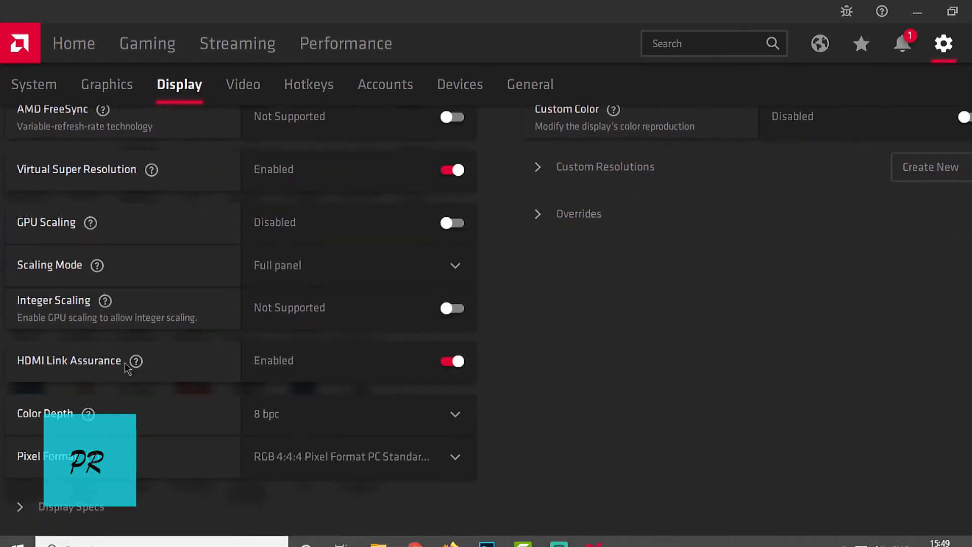
pyautogui.moveTo(134, 367)
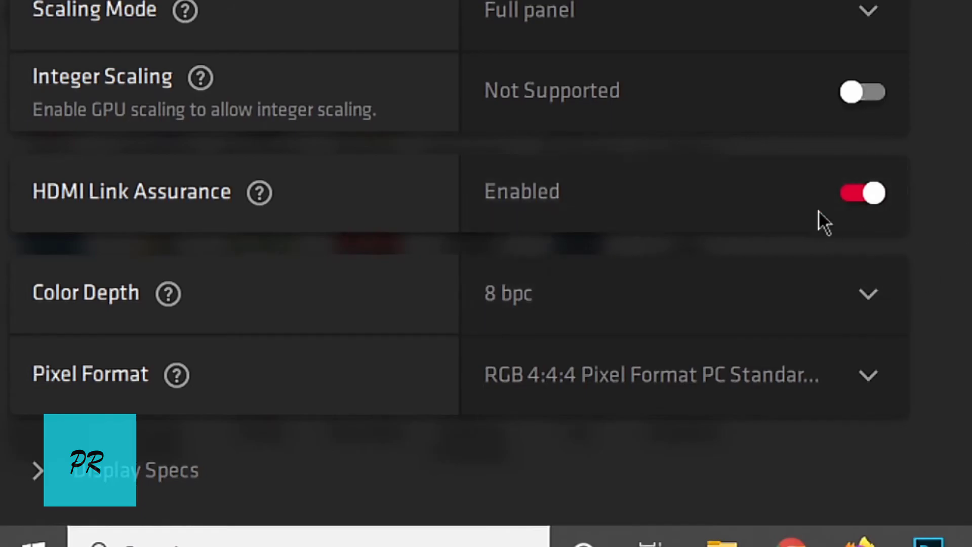
pyautogui.scroll(-2, 625, 180)
pyautogui.scroll(6, 632, 179)
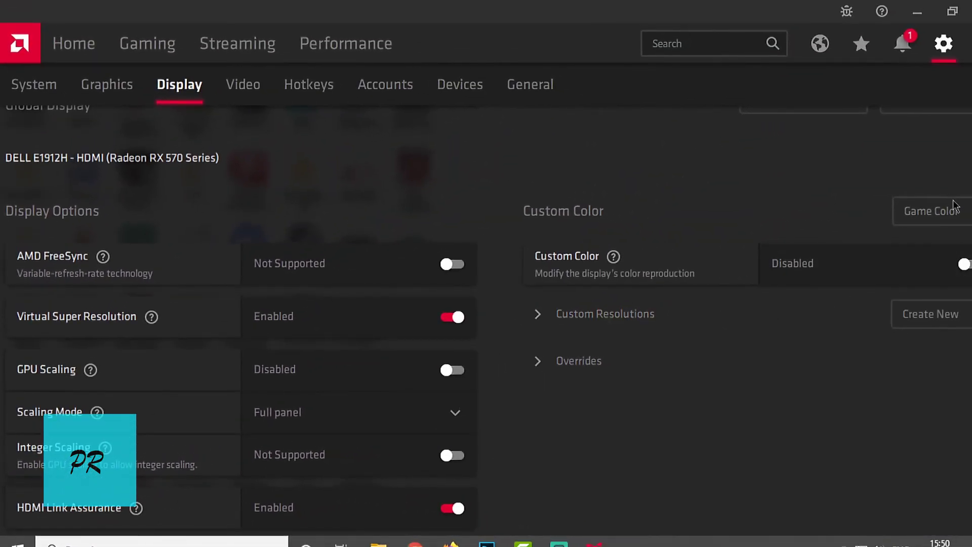
pyautogui.scroll(1, 813, 243)
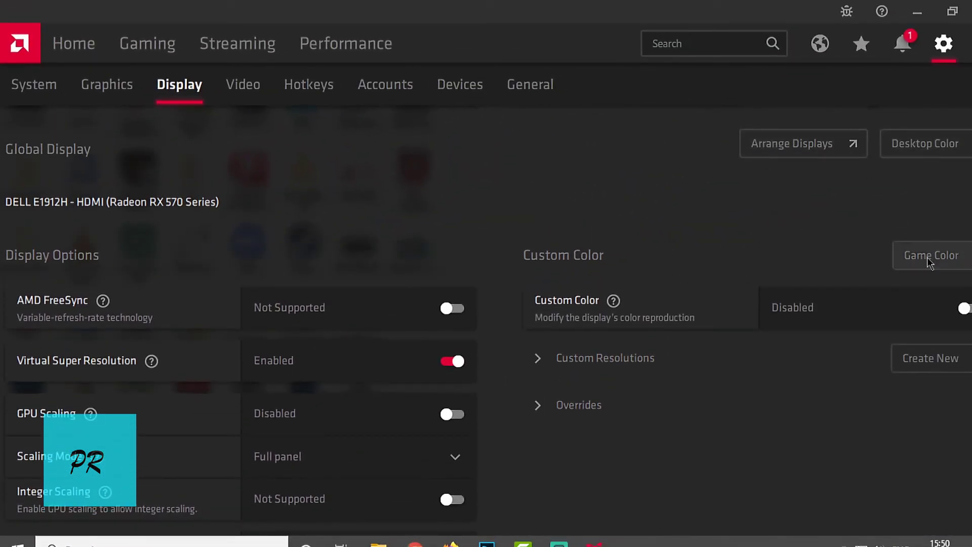
# Step: Minimise AMD Radeon Software, search Windows for "pc", and choose an additional option for the best match
pyautogui.click(917, 12)
pyautogui.click(127, 542)
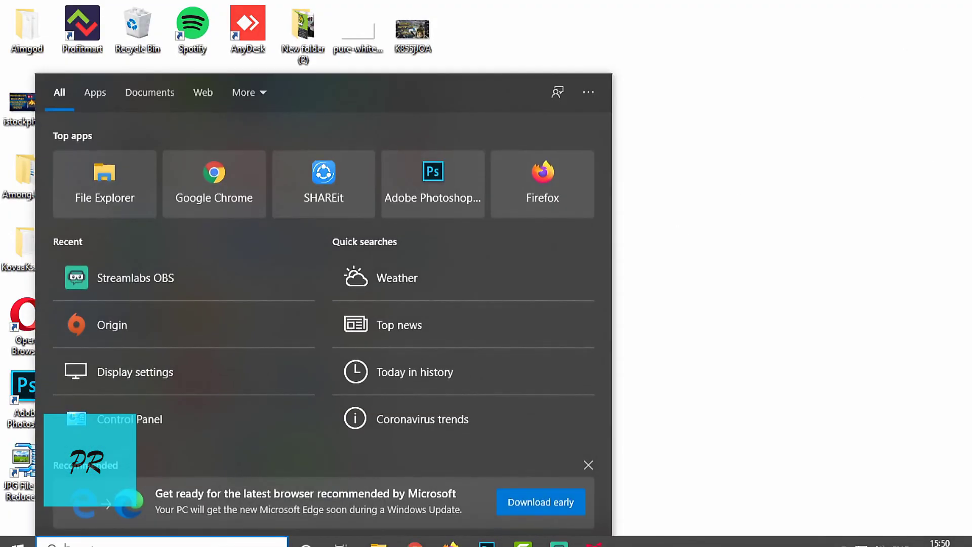
pyautogui.write('p')
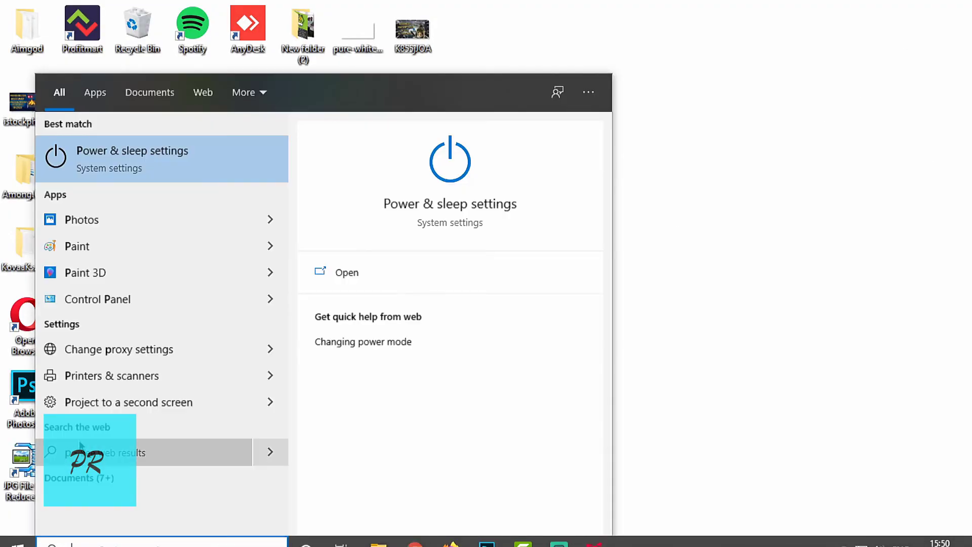
pyautogui.write('c')
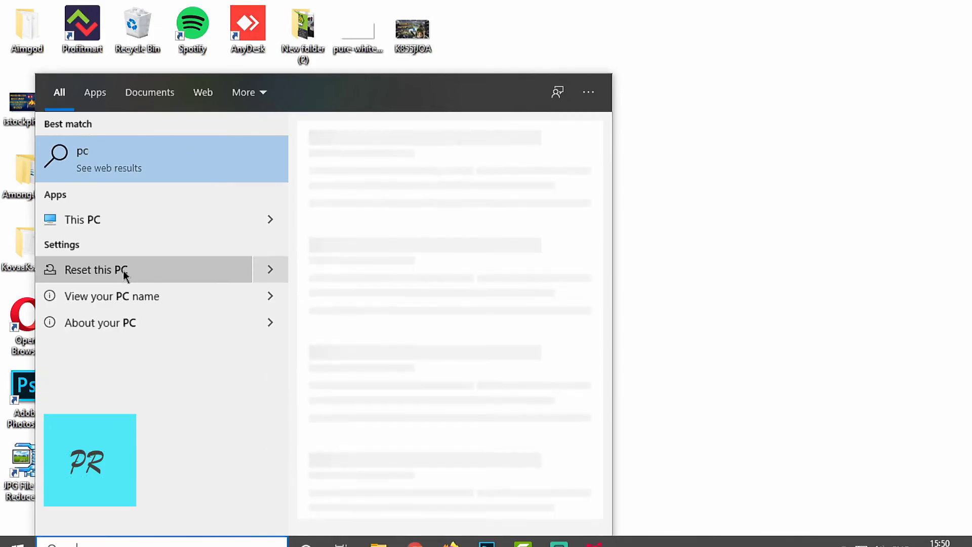
pyautogui.rightClick(150, 177)
pyautogui.click(177, 316)
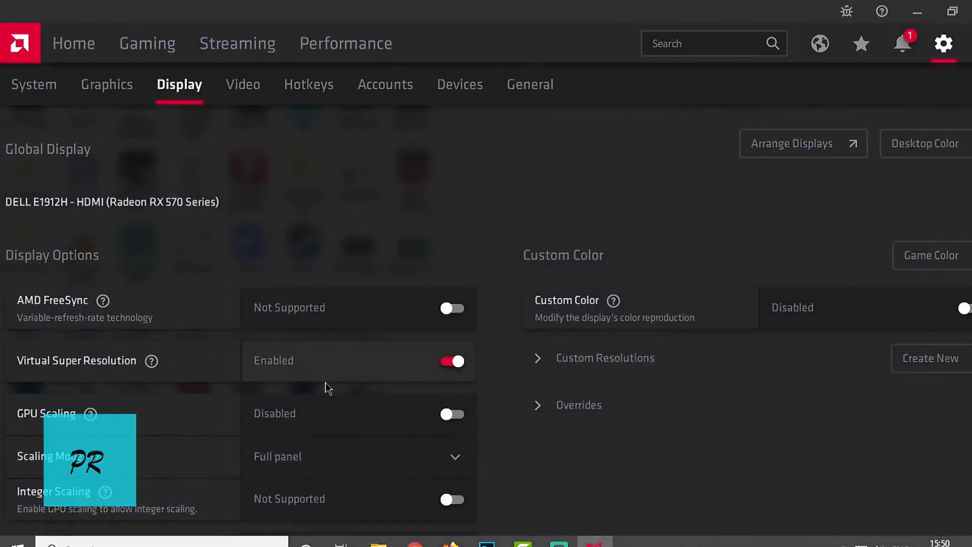
# Step: Look over the remaining display options in AMD Radeon Software and set the Video Profile to Vivid
pyautogui.scroll(-5, 248, 408)
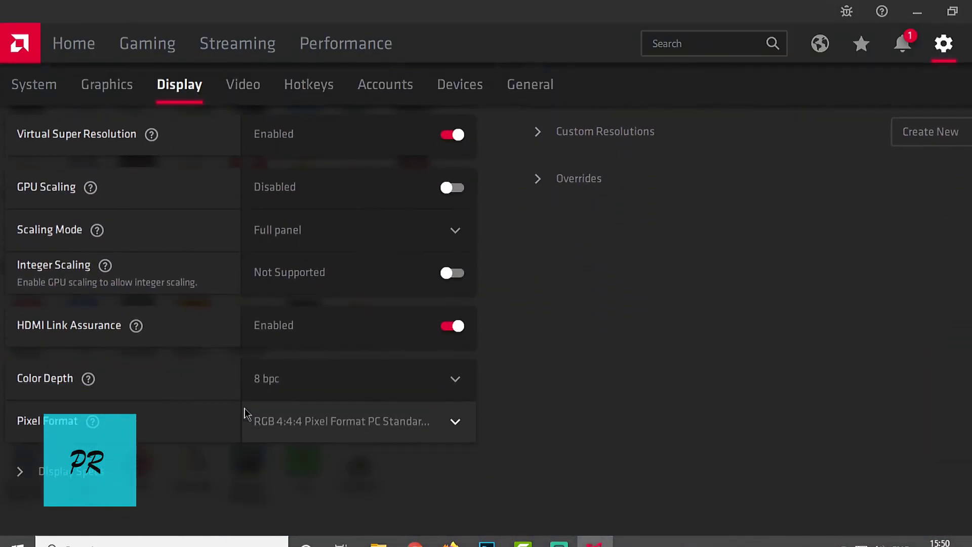
pyautogui.scroll(5, 220, 418)
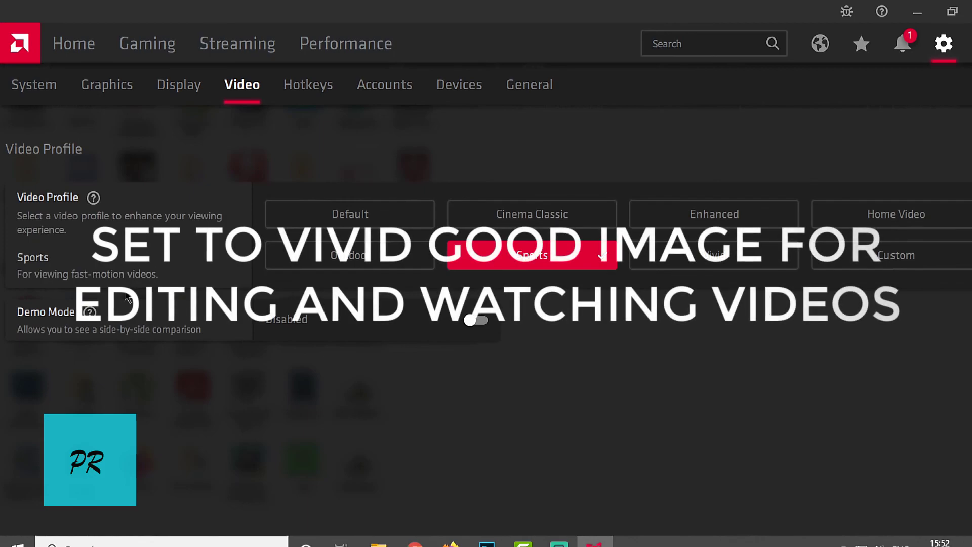
pyautogui.click(644, 259)
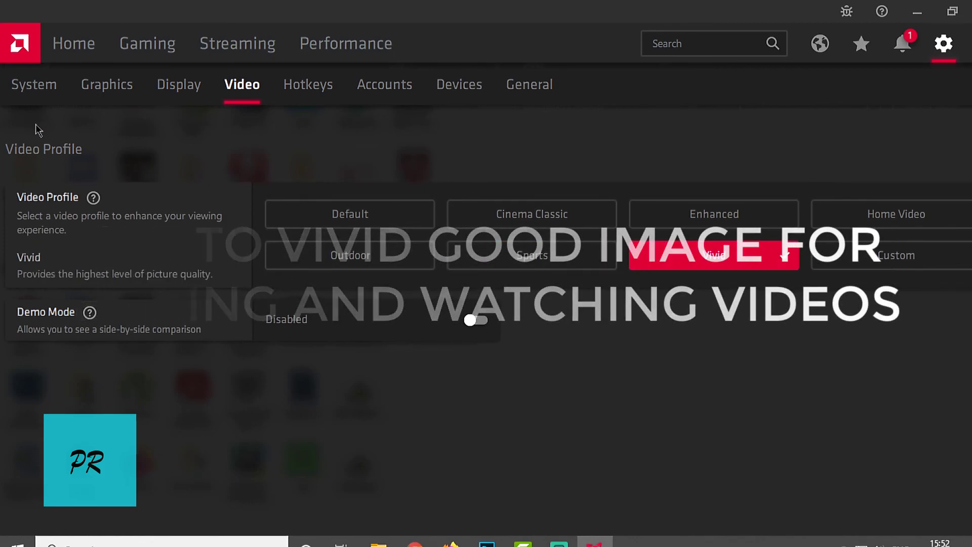